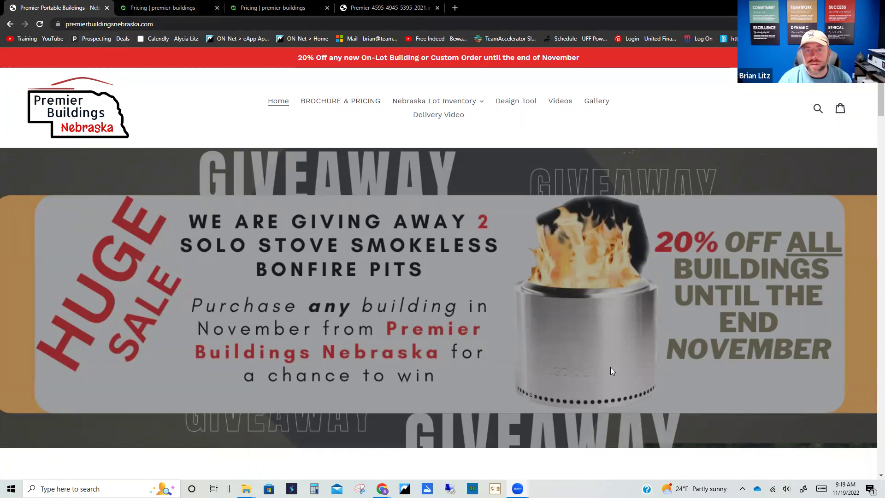
Step: Scroll through the state list on the Premier Portable Buildings pricing page
{"action": "scroll", "coordinate": [340, 299], "scroll_direction": "down", "scroll_amount": 1}
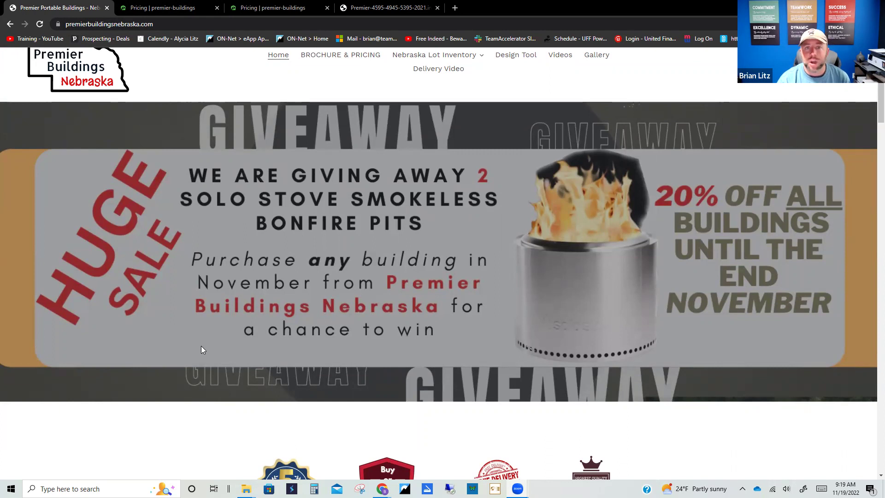
{"action": "scroll", "coordinate": [201, 348], "scroll_direction": "up", "scroll_amount": 1}
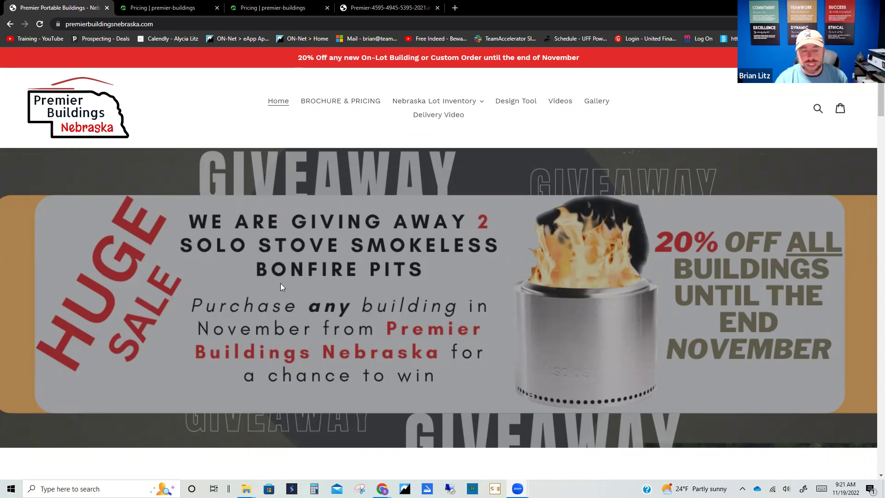
{"action": "scroll", "coordinate": [293, 263], "scroll_direction": "down", "scroll_amount": 2}
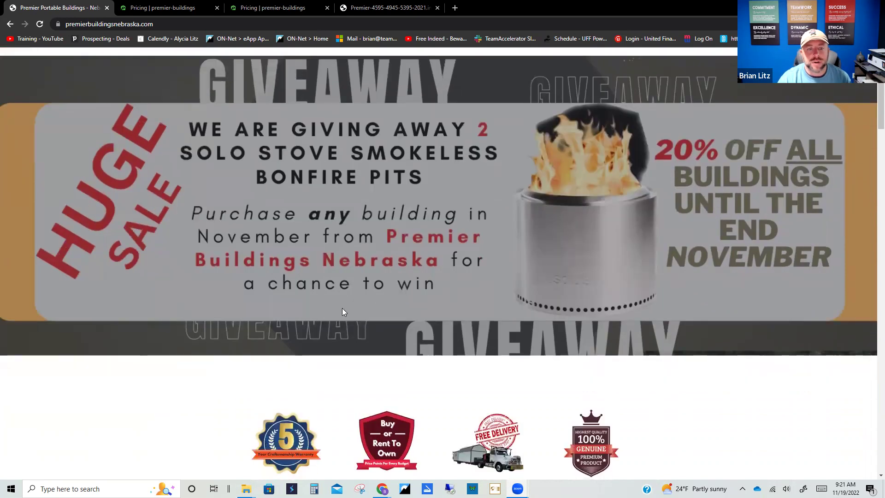
{"action": "scroll", "coordinate": [342, 307], "scroll_direction": "down", "scroll_amount": 1}
{"action": "scroll", "coordinate": [341, 308], "scroll_direction": "up", "scroll_amount": 3}
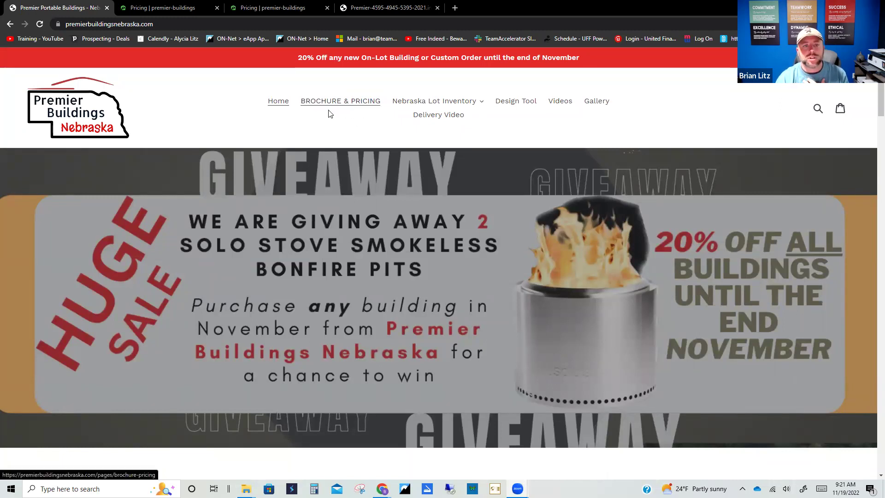
Step: Switch to the state pricing tab, then to the duplicate pricing tab
{"action": "left_click", "coordinate": [183, 8]}
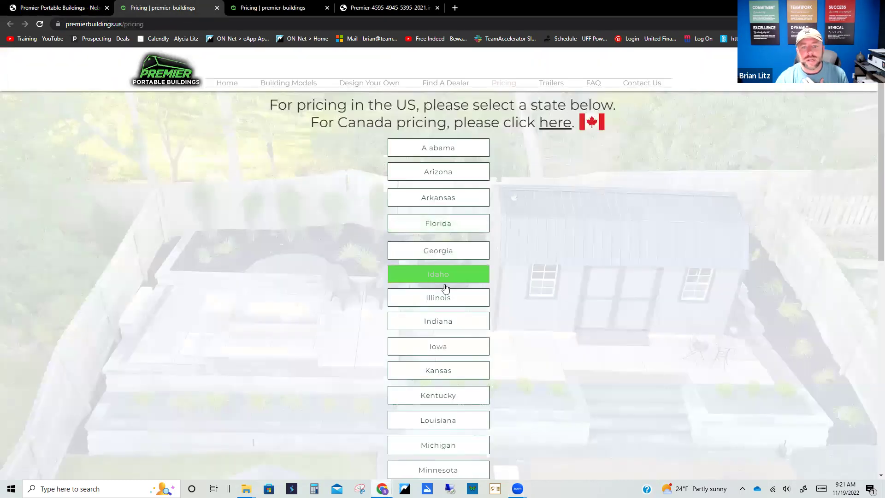
{"action": "scroll", "coordinate": [445, 289], "scroll_direction": "down", "scroll_amount": 3}
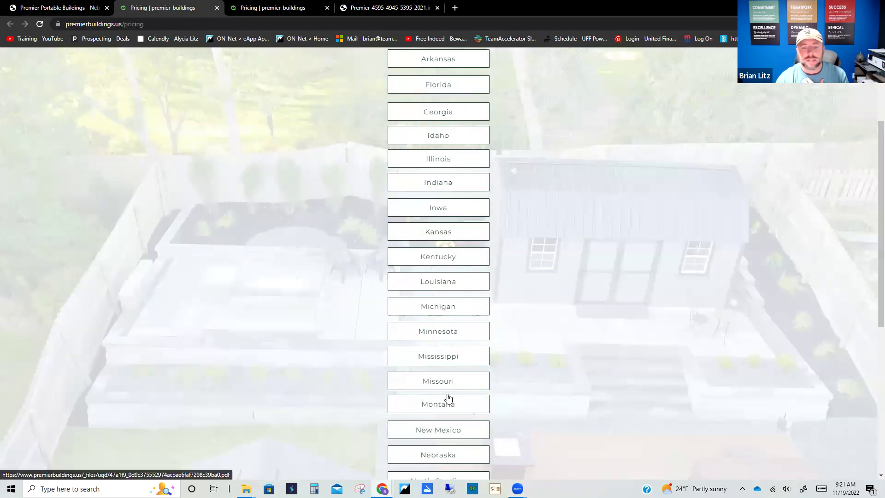
{"action": "left_click", "coordinate": [279, 8]}
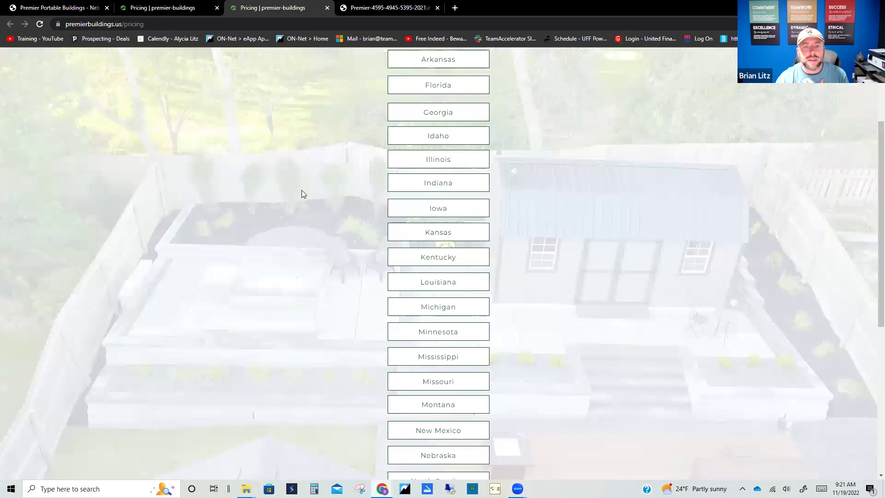
Step: Close the duplicate pricing tab and zoom the 2022 price insert PDF to 175%
{"action": "left_click", "coordinate": [326, 7]}
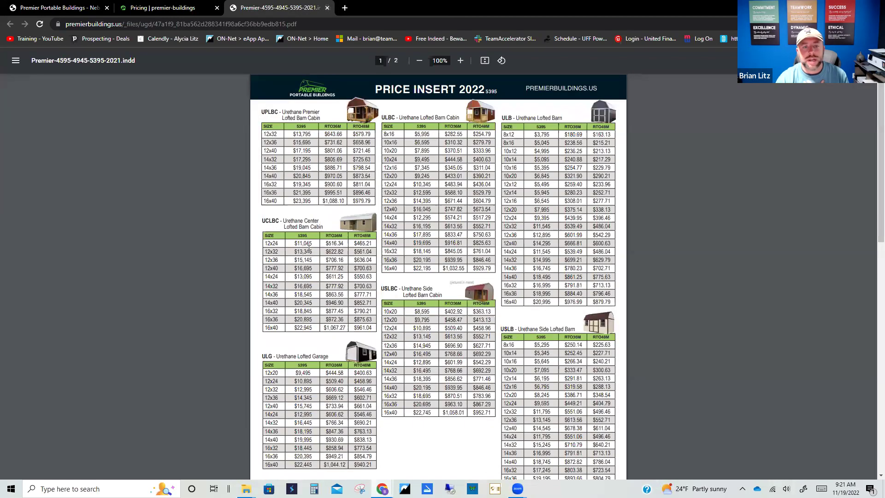
{"action": "scroll", "coordinate": [469, 179], "scroll_direction": "down", "scroll_amount": 2}
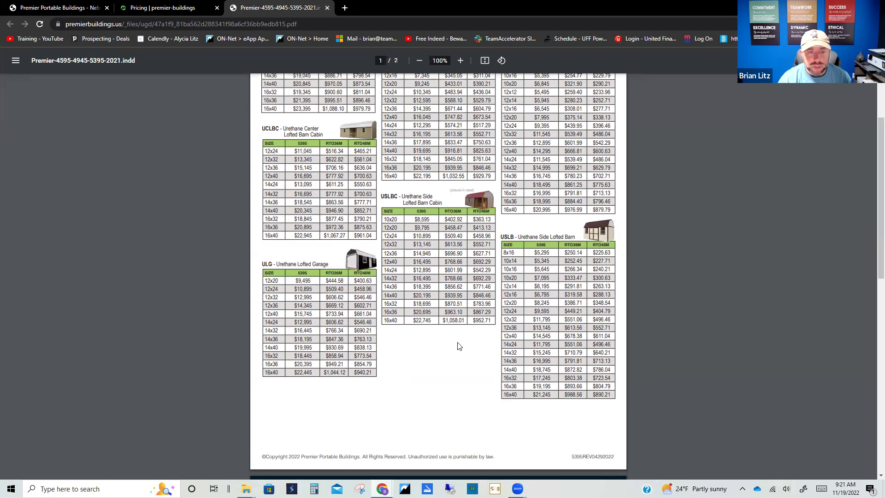
{"action": "scroll", "coordinate": [459, 350], "scroll_direction": "up", "scroll_amount": 2}
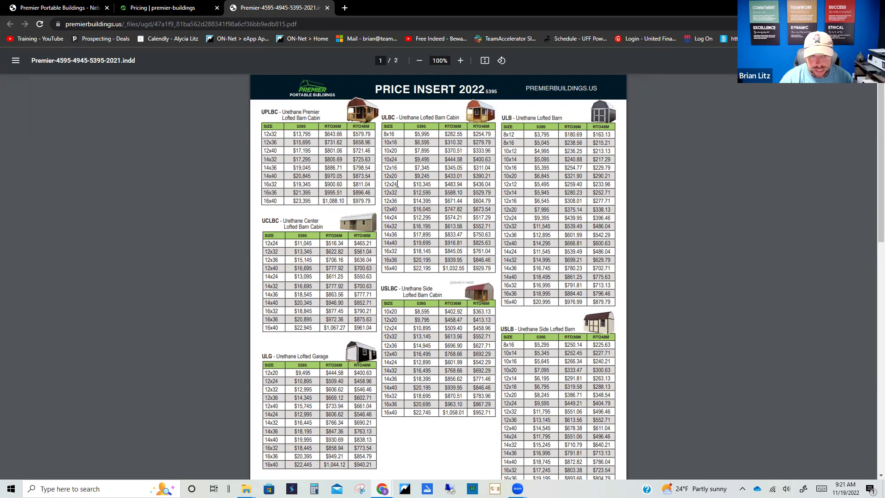
{"action": "left_click", "coordinate": [461, 61]}
{"action": "left_click", "coordinate": [460, 61]}
{"action": "left_click", "coordinate": [460, 61]}
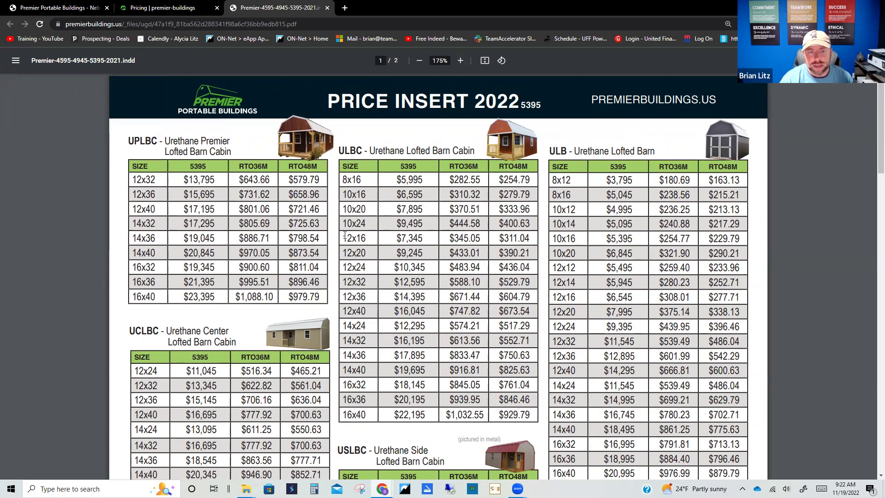
Step: Highlight the 12x16 and 16x32 lofted barn cabin rows, then return to the Nebraska homepage tab
{"action": "left_click_drag", "start_coordinate": [358, 235], "coordinate": [343, 237]}
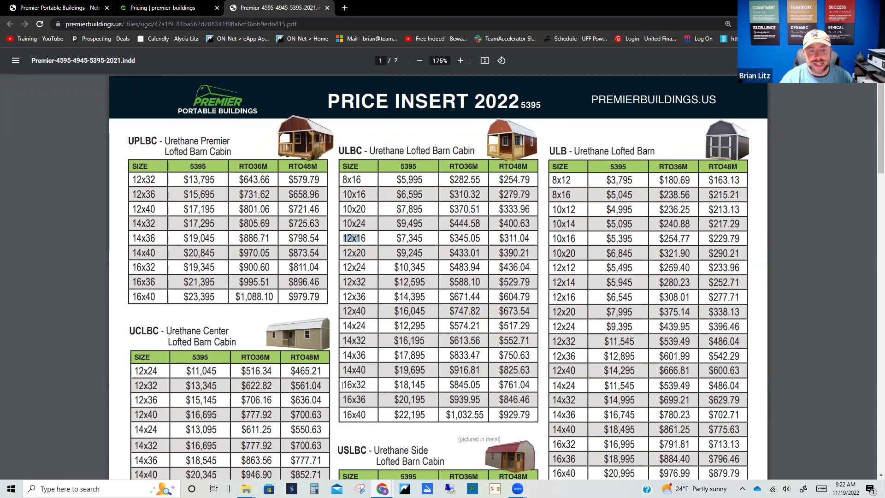
{"action": "left_click_drag", "start_coordinate": [343, 385], "coordinate": [364, 386]}
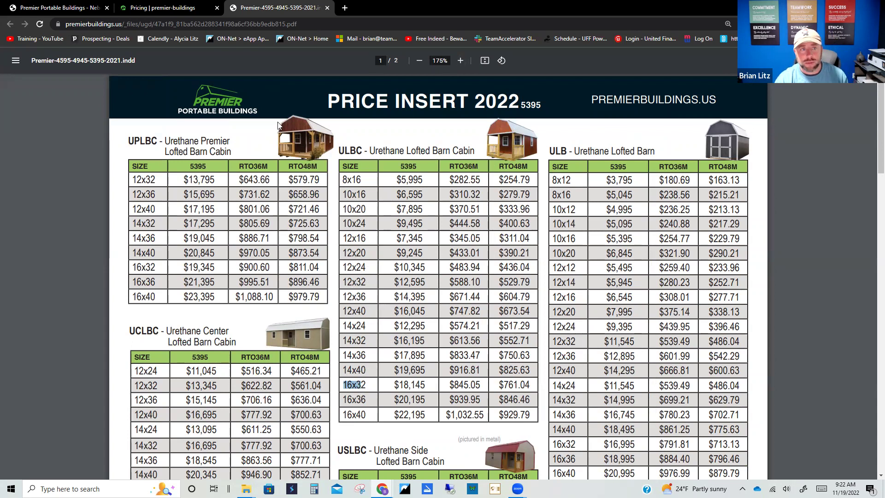
{"action": "key", "text": "ctrl+1"}
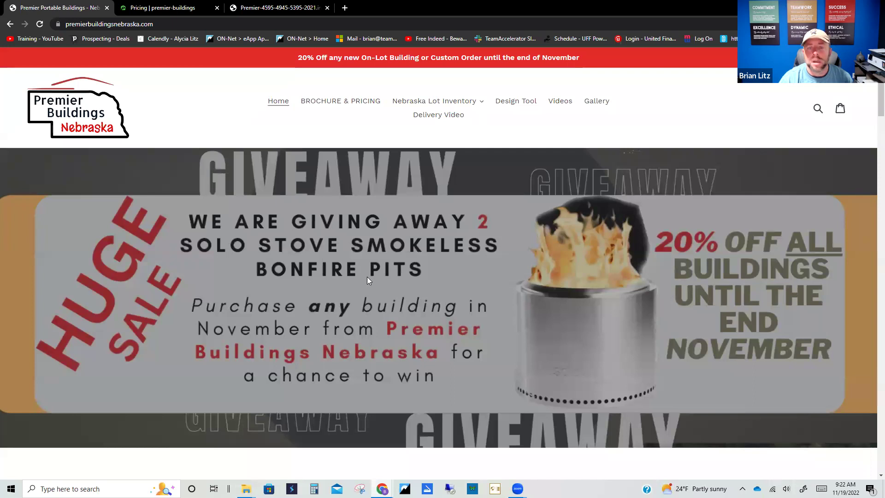
Step: Open the Nebraska Lot Inventory dropdown in the top navigation
{"action": "left_click", "coordinate": [445, 103]}
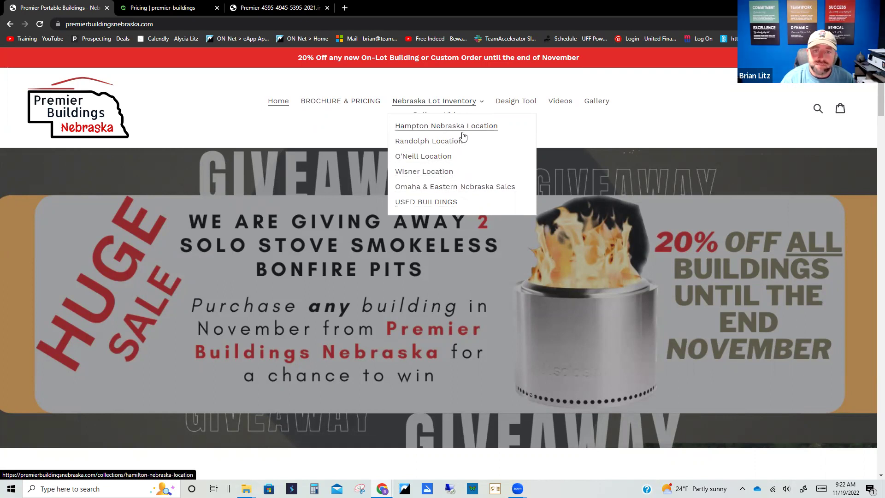
Step: Open the Hampton Nebraska Location inventory and scroll through its eight products
{"action": "left_click", "coordinate": [422, 130]}
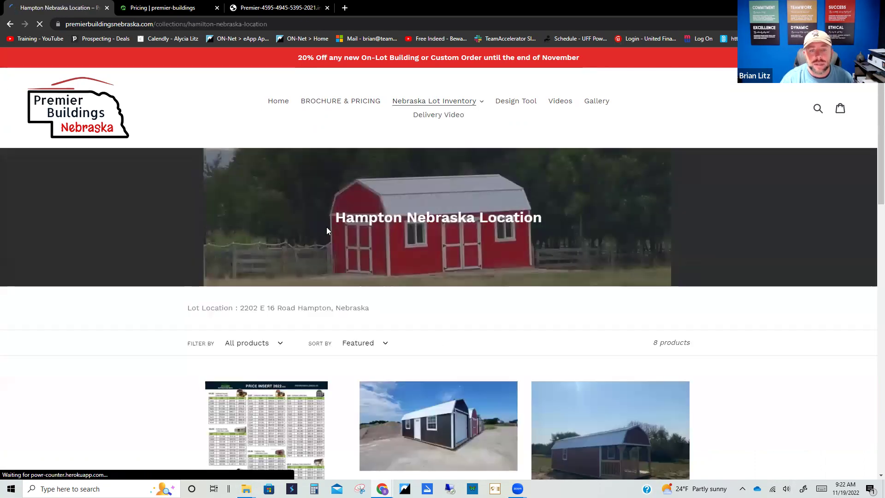
{"action": "scroll", "coordinate": [326, 228], "scroll_direction": "down", "scroll_amount": 2}
{"action": "scroll", "coordinate": [325, 226], "scroll_direction": "down", "scroll_amount": 5}
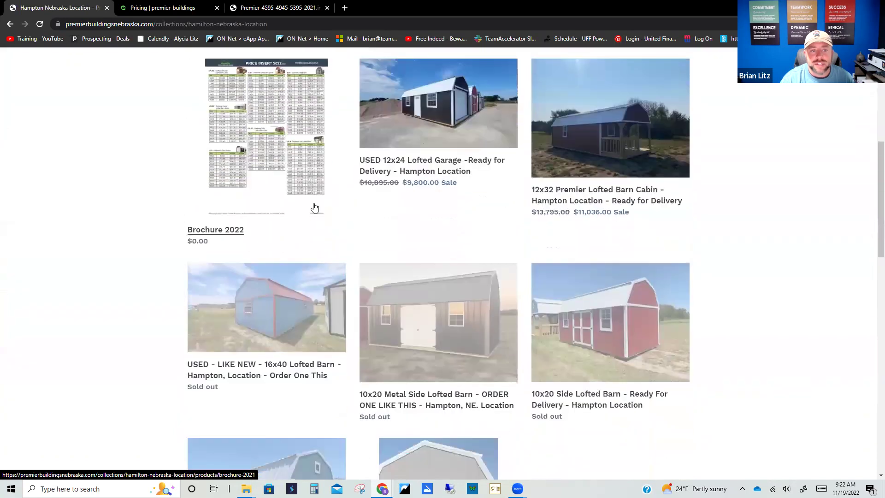
{"action": "scroll", "coordinate": [286, 190], "scroll_direction": "up", "scroll_amount": 1}
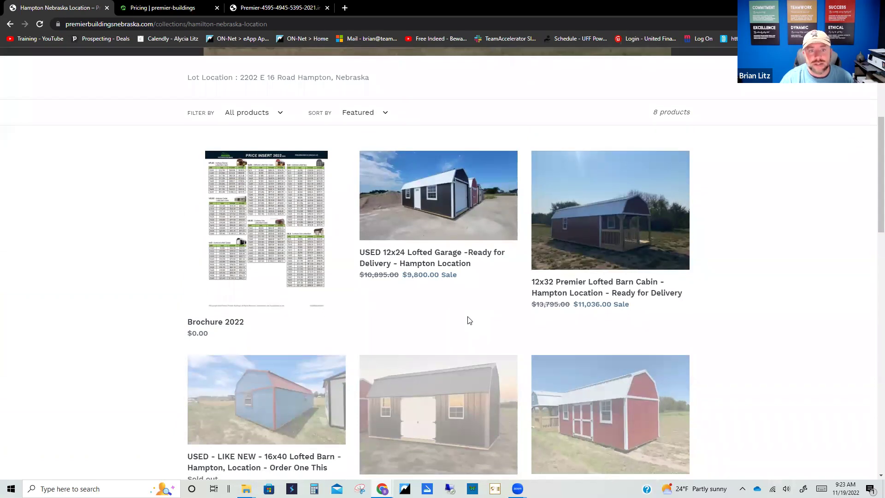
{"action": "scroll", "coordinate": [468, 318], "scroll_direction": "down", "scroll_amount": 3}
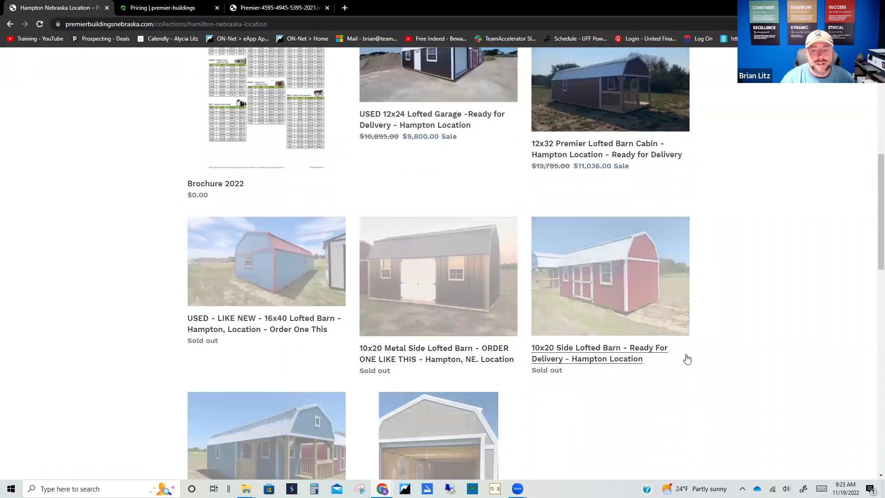
{"action": "scroll", "coordinate": [726, 341], "scroll_direction": "up", "scroll_amount": 4}
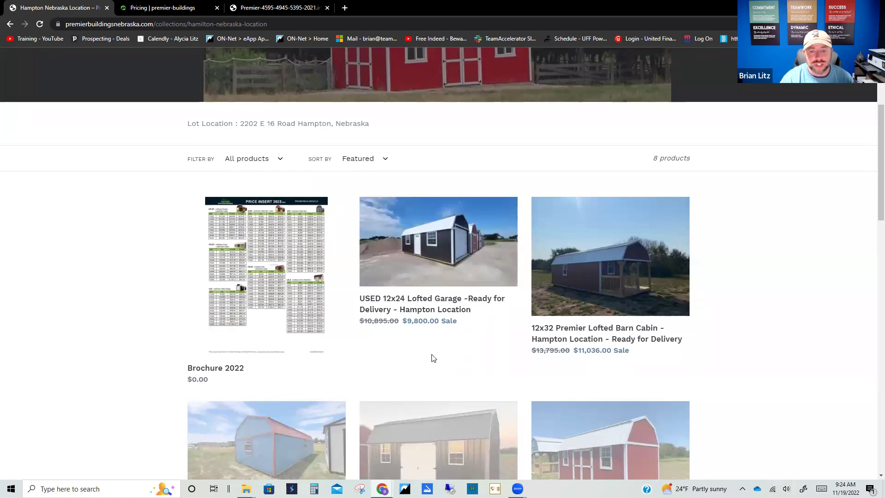
{"action": "scroll", "coordinate": [429, 347], "scroll_direction": "up", "scroll_amount": 4}
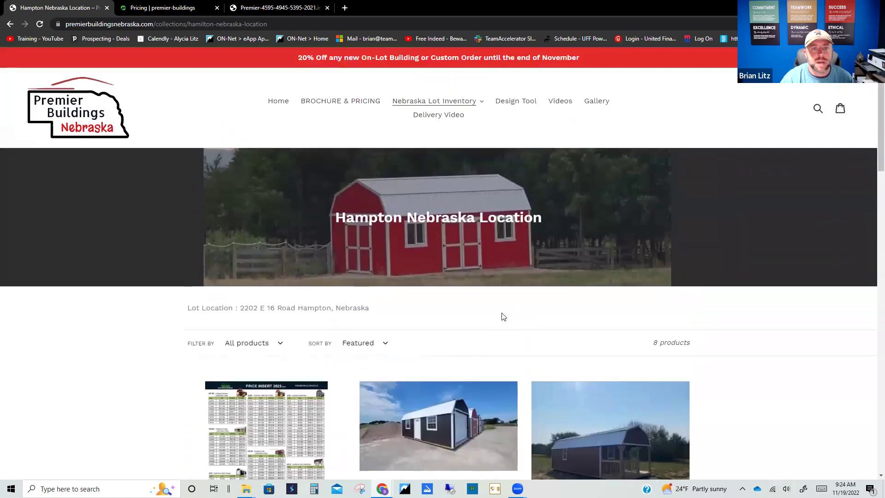
Step: Launch the online design tool and remove the 10x12 Lofted Barn's front double door
{"action": "left_click", "coordinate": [513, 102]}
{"action": "scroll", "coordinate": [341, 259], "scroll_direction": "down", "scroll_amount": 2}
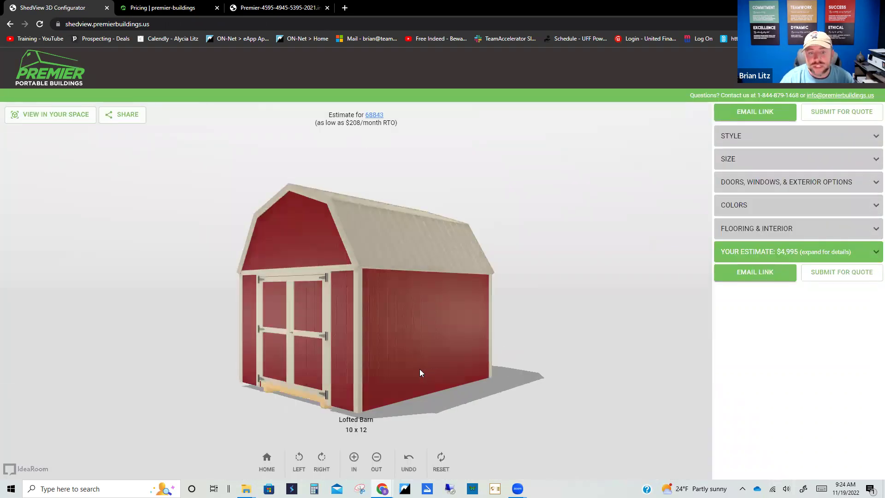
{"action": "left_click_drag", "start_coordinate": [420, 370], "coordinate": [589, 300]}
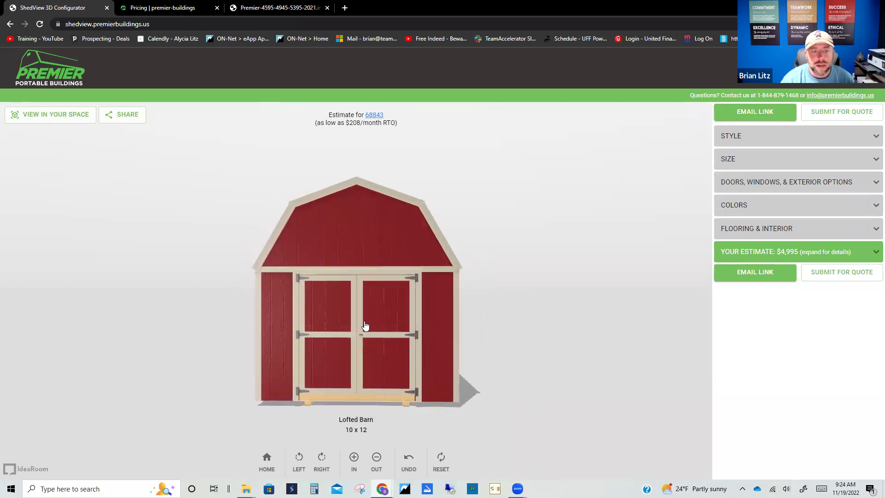
{"action": "left_click", "coordinate": [377, 334]}
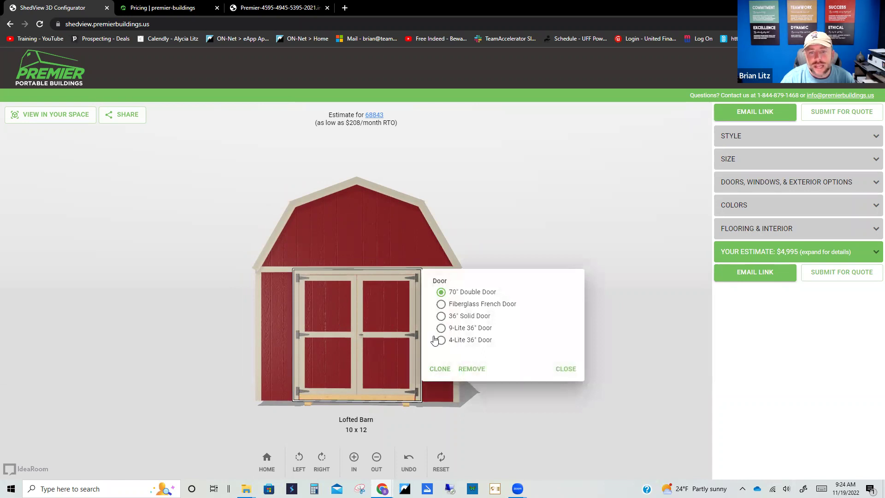
{"action": "left_click", "coordinate": [470, 369]}
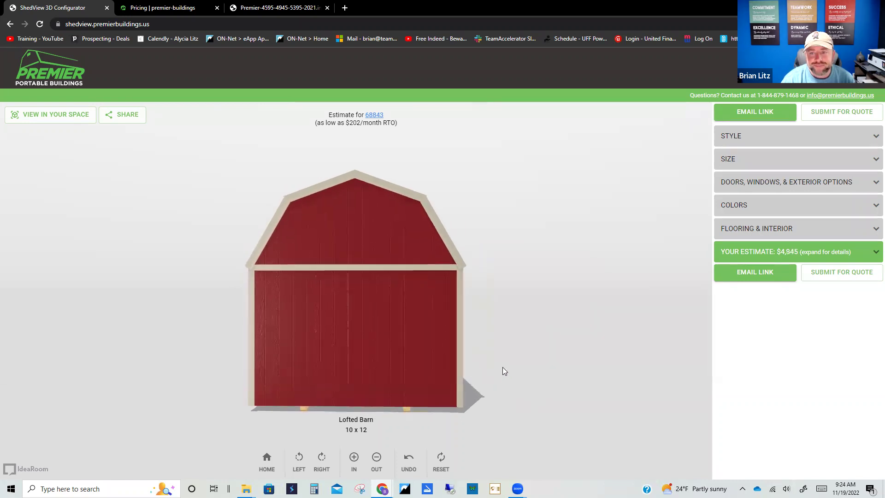
Step: Add a roll-up door to the barn's front wall
{"action": "left_click", "coordinate": [760, 184]}
{"action": "left_click", "coordinate": [812, 291]}
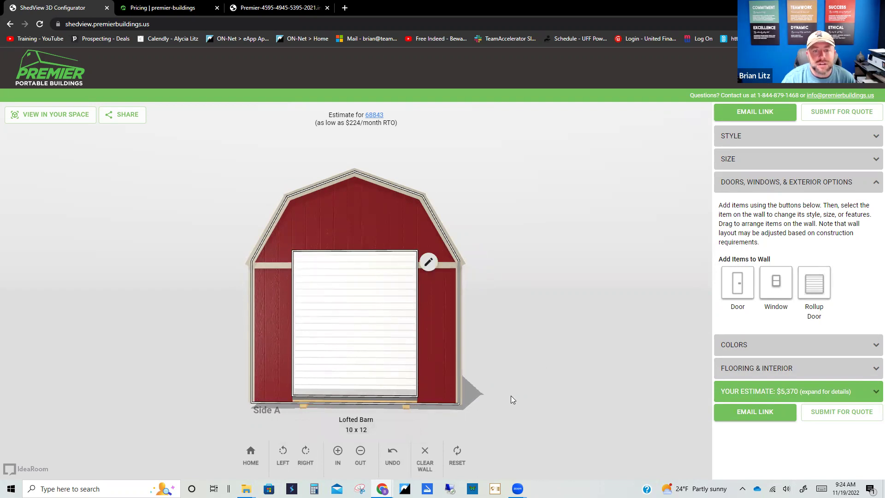
{"action": "left_click_drag", "start_coordinate": [512, 395], "coordinate": [384, 369]}
Step: Try Slate Blue siding and Gray trim, then settle on White siding, Blue trim and Blue roof
{"action": "left_click", "coordinate": [744, 182]}
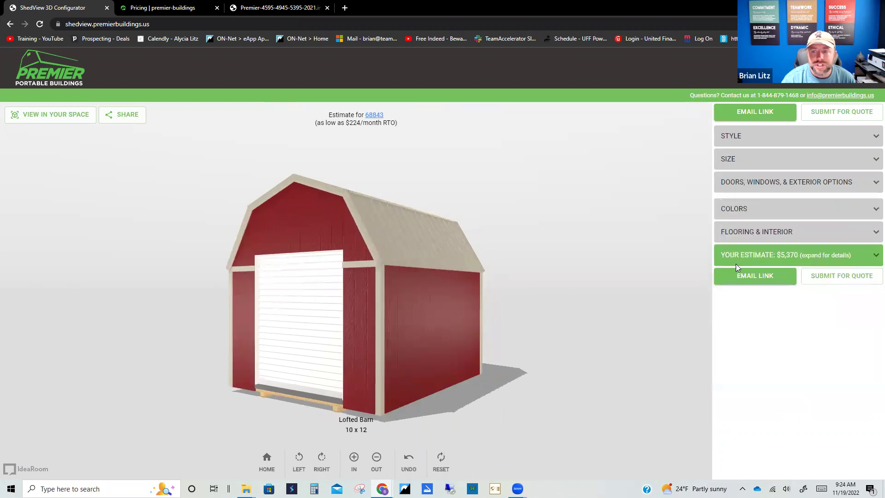
{"action": "left_click", "coordinate": [754, 208]}
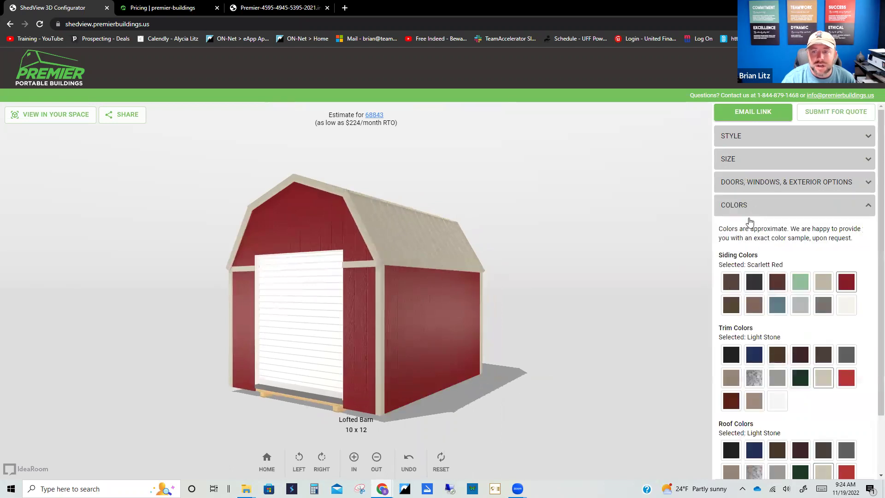
{"action": "left_click", "coordinate": [778, 306]}
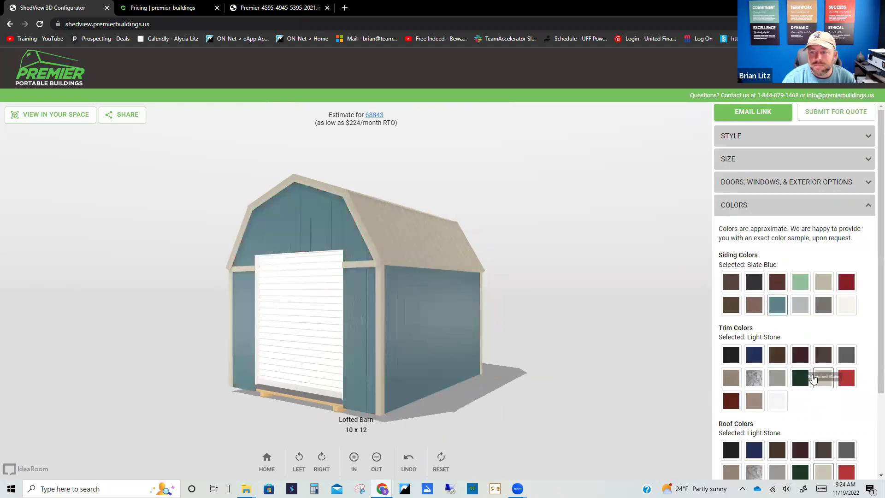
{"action": "left_click", "coordinate": [777, 378]}
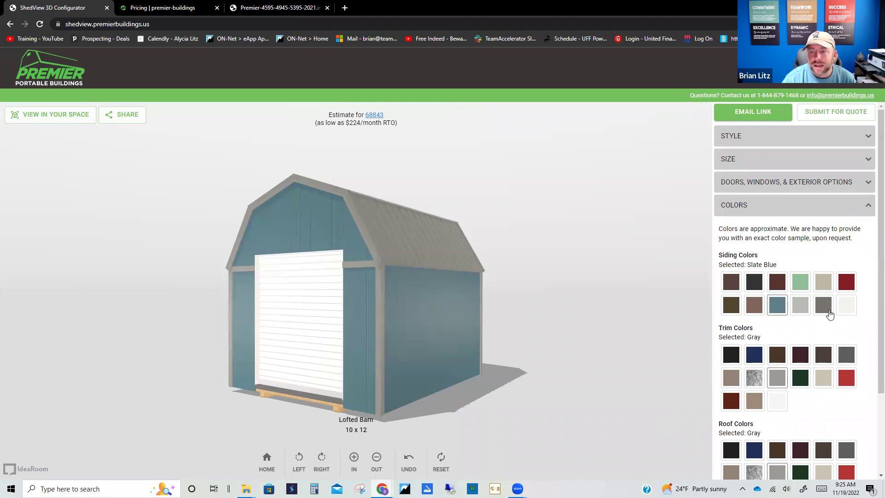
{"action": "left_click", "coordinate": [846, 306]}
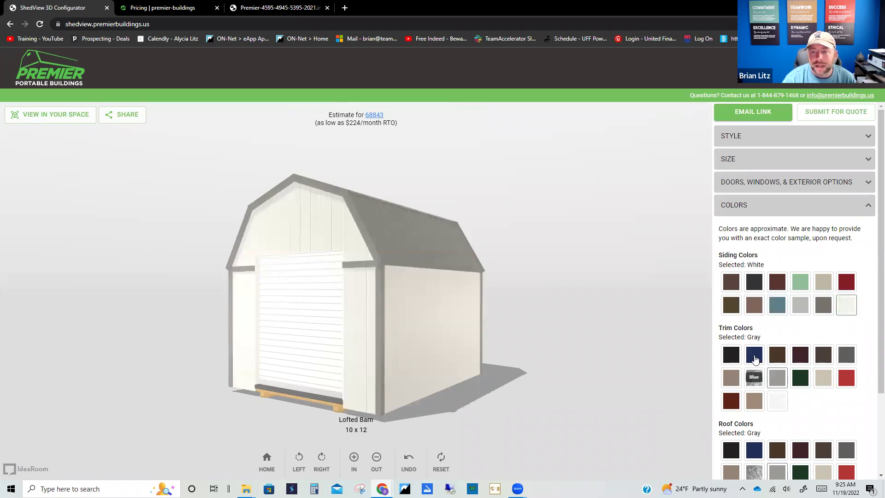
{"action": "left_click", "coordinate": [754, 355]}
{"action": "left_click", "coordinate": [754, 450]}
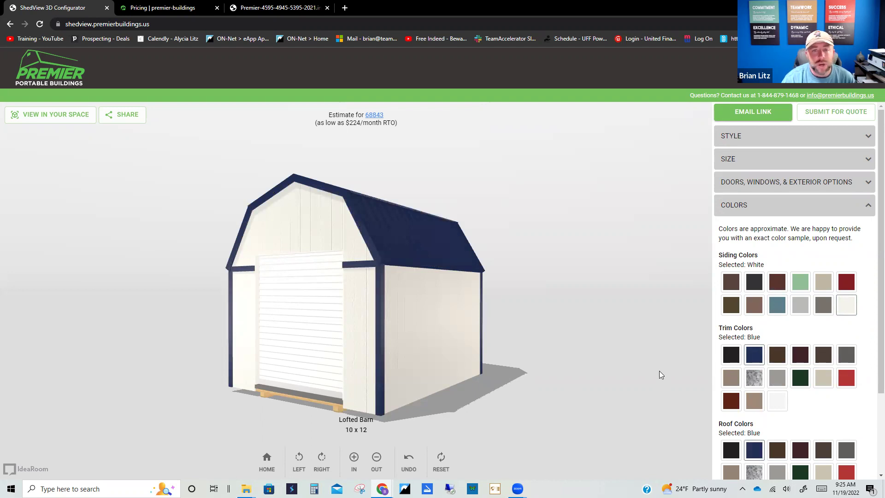
{"action": "left_click", "coordinate": [735, 141]}
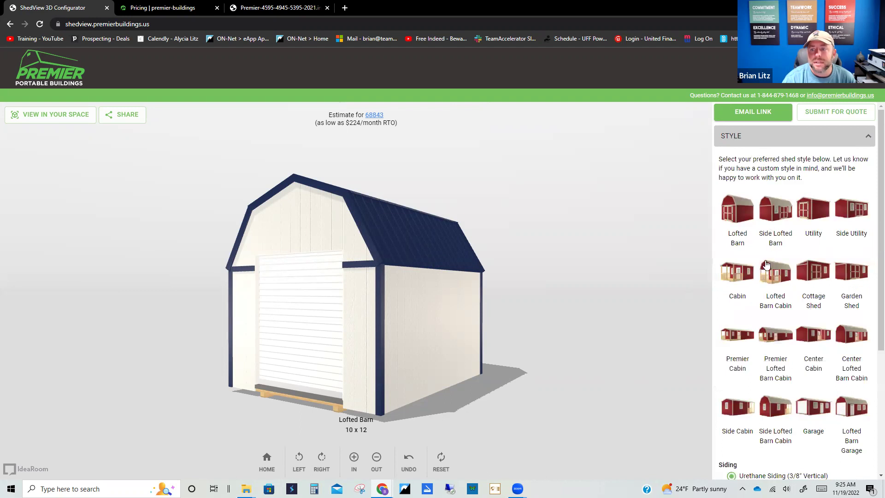
Step: Change the building style to Lofted Barn Cabin
{"action": "left_click", "coordinate": [774, 282]}
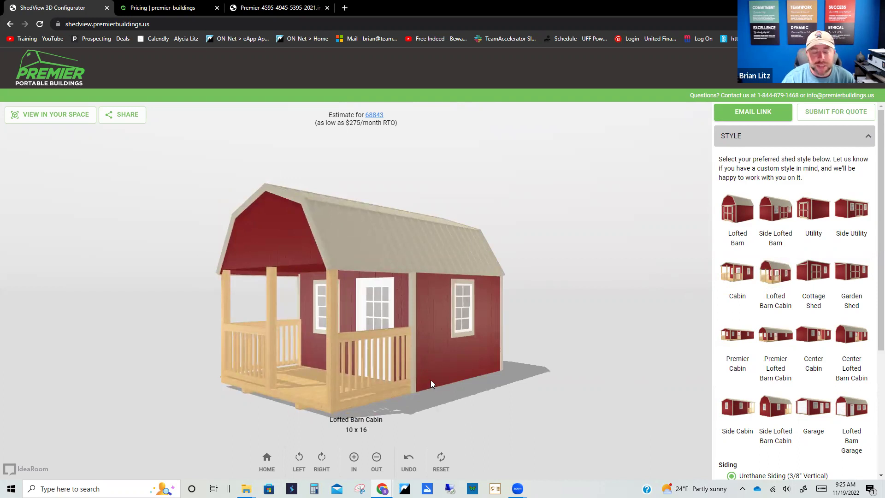
{"action": "left_click_drag", "start_coordinate": [430, 380], "coordinate": [545, 369]}
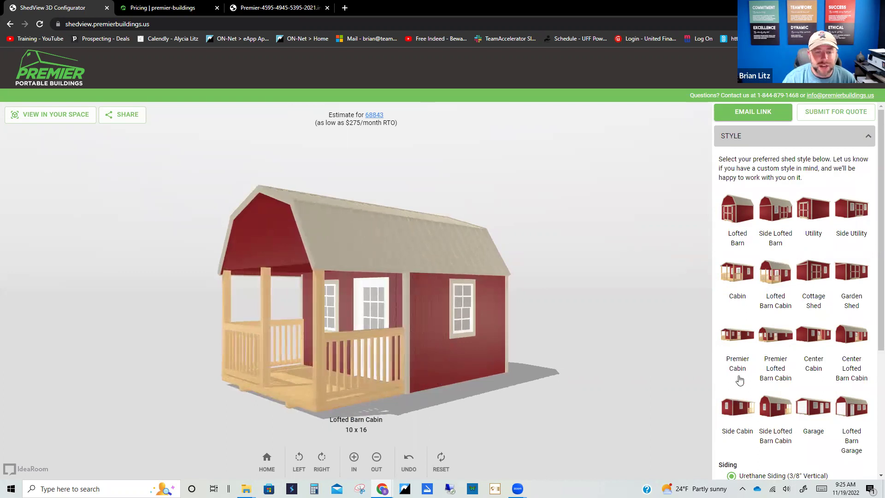
{"action": "left_click", "coordinate": [758, 137]}
Step: Set the cabin size to 12 x 36
{"action": "left_click", "coordinate": [769, 170]}
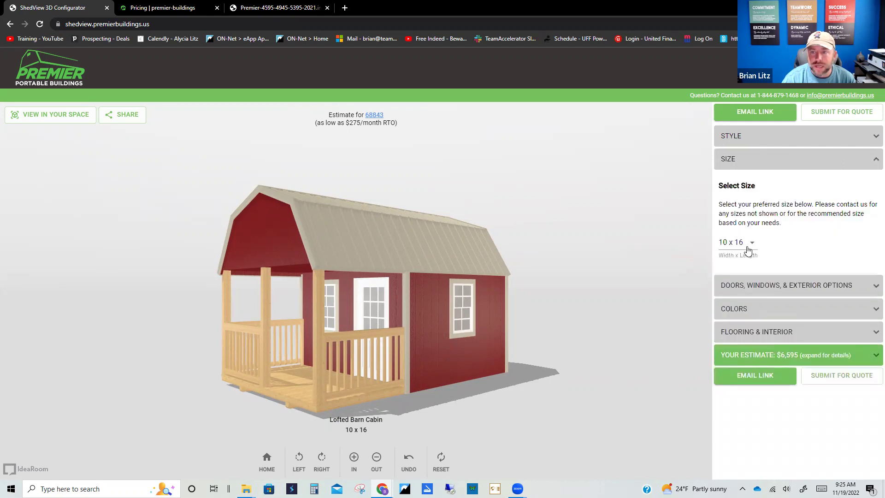
{"action": "left_click", "coordinate": [748, 250]}
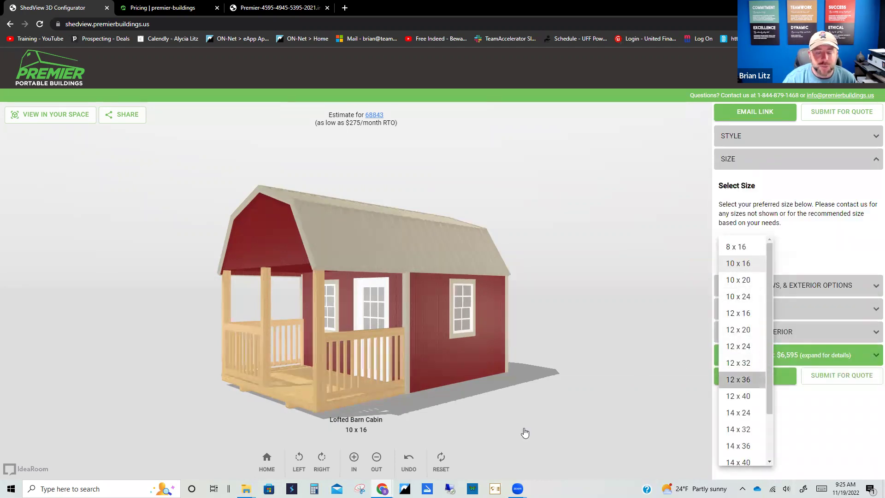
{"action": "left_click", "coordinate": [528, 412]}
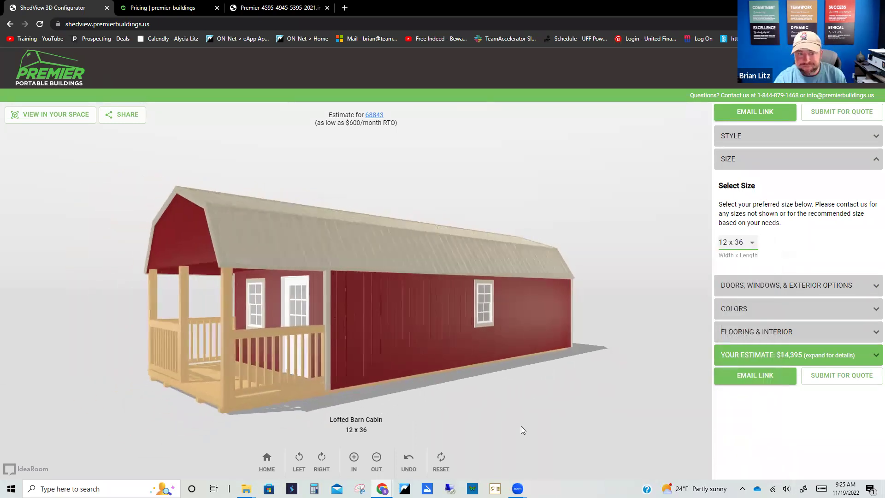
Step: Place four windows on Side D: a pair near the porch and a pair near the far end
{"action": "left_click", "coordinate": [776, 159]}
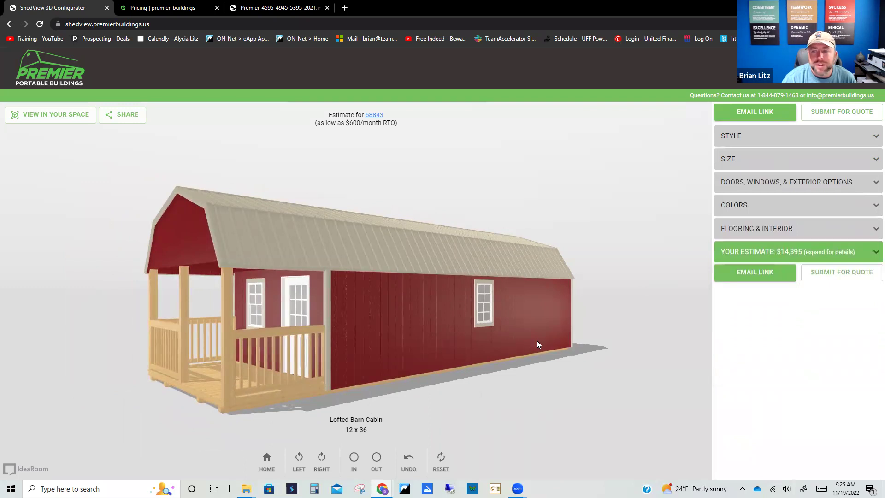
{"action": "left_click_drag", "start_coordinate": [522, 346], "coordinate": [430, 334]}
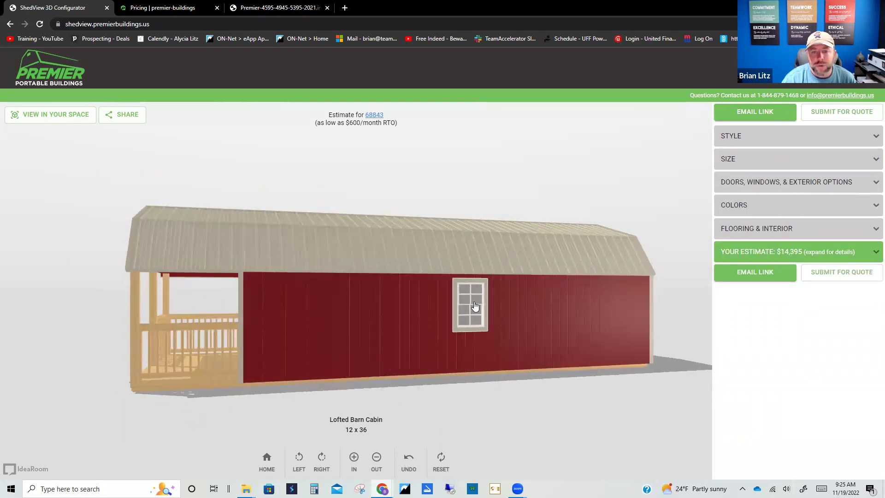
{"action": "left_click_drag", "start_coordinate": [475, 307], "coordinate": [330, 308]}
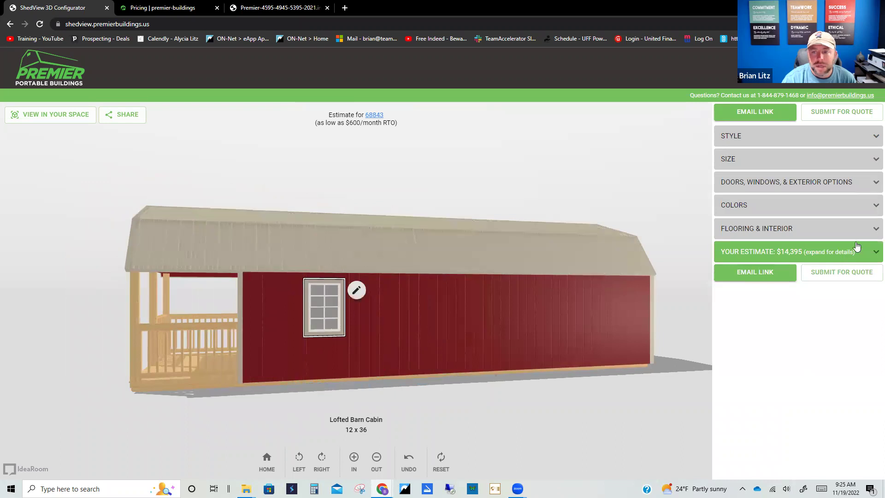
{"action": "left_click", "coordinate": [791, 193]}
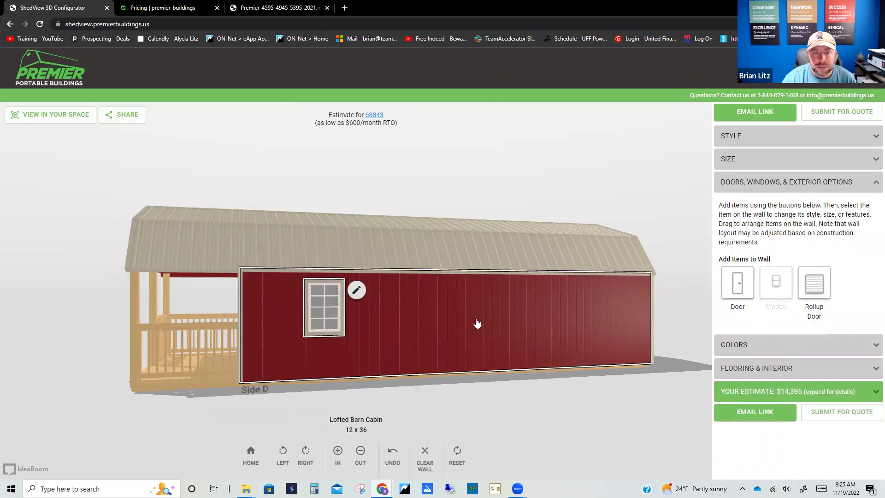
{"action": "mouse_move", "coordinate": [477, 318]}
{"action": "left_mouse_down"}
{"action": "mouse_move", "coordinate": [465, 308]}
{"action": "mouse_move", "coordinate": [363, 309]}
{"action": "left_mouse_up"}
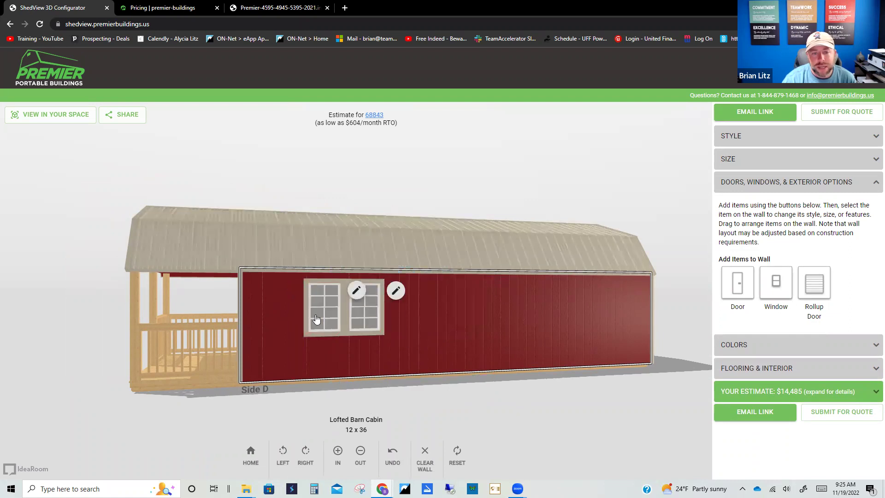
{"action": "left_click", "coordinate": [776, 293]}
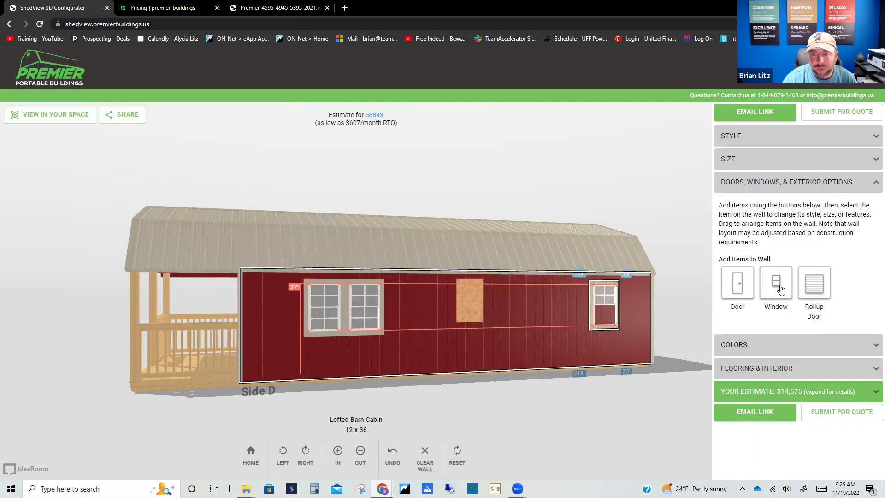
{"action": "left_click", "coordinate": [709, 309]}
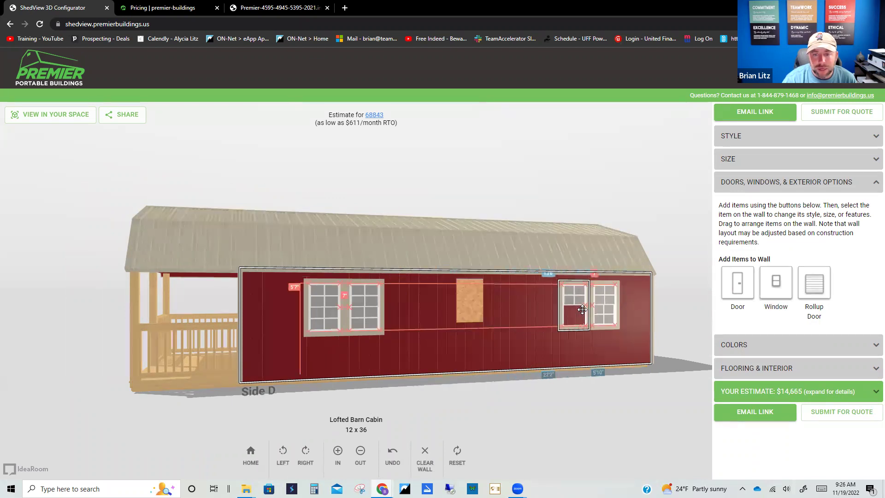
{"action": "left_click", "coordinate": [237, 352]}
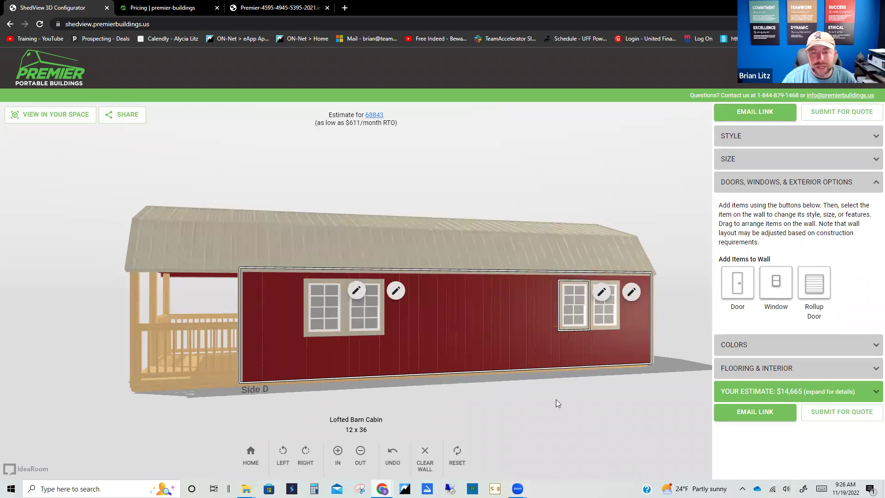
Step: Add a roll-up door to the Side C end wall and size it 9'x7' Garage Rollup
{"action": "left_click_drag", "start_coordinate": [557, 408], "coordinate": [206, 343]}
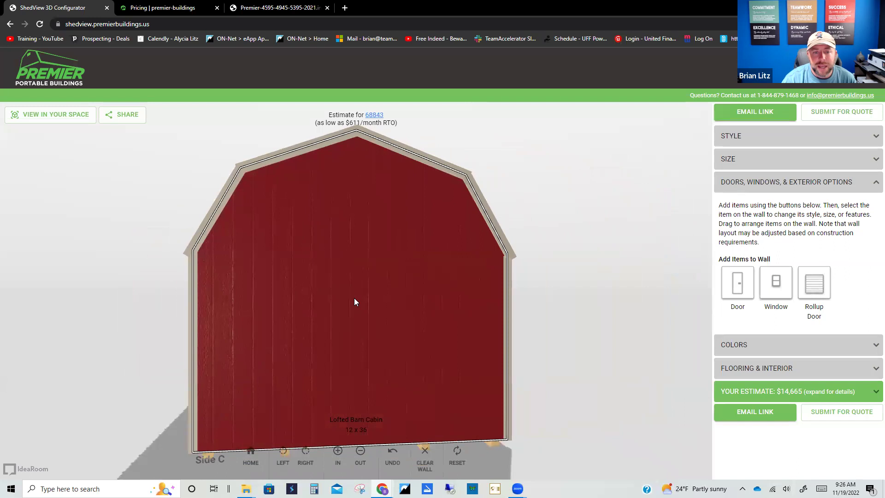
{"action": "left_click", "coordinate": [824, 291]}
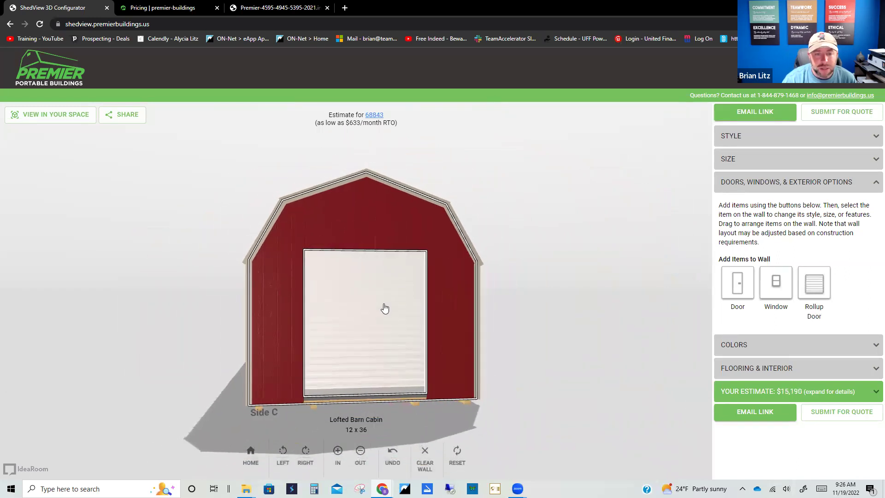
{"action": "left_click", "coordinate": [384, 306]}
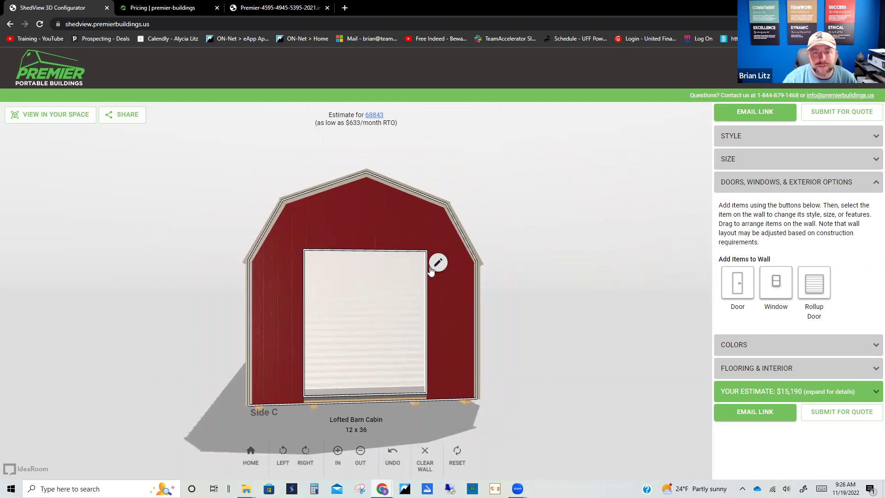
{"action": "left_click", "coordinate": [387, 393]}
{"action": "left_click", "coordinate": [446, 286]}
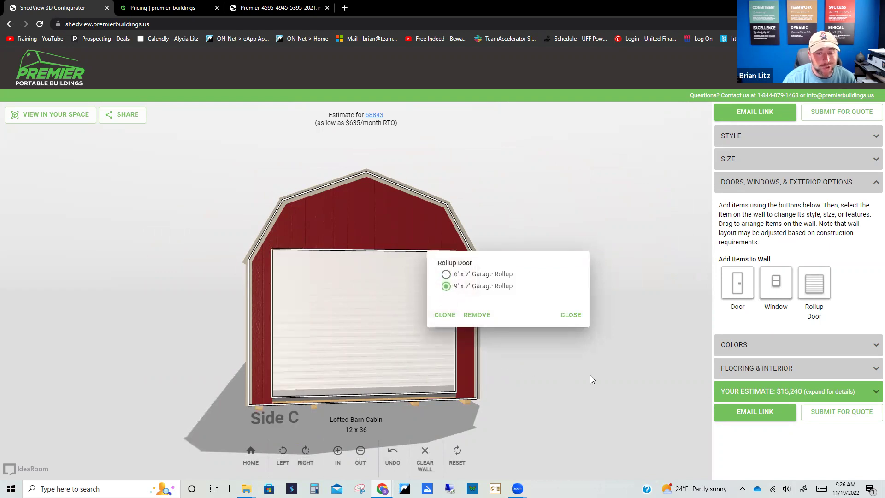
{"action": "left_click", "coordinate": [579, 315]}
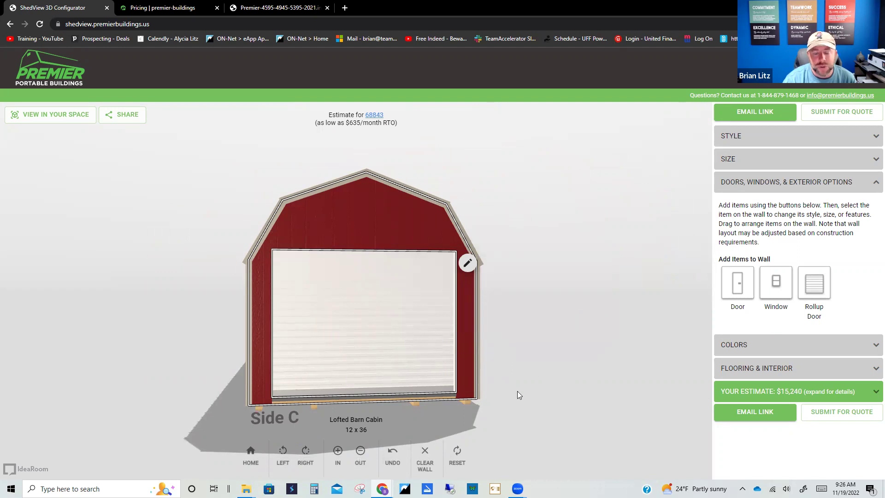
{"action": "left_click_drag", "start_coordinate": [474, 425], "coordinate": [648, 371]}
Step: Orbit the 12x36 cabin past Side D, the porch end and the rollup-door gable end
{"action": "left_click_drag", "start_coordinate": [479, 419], "coordinate": [634, 390]}
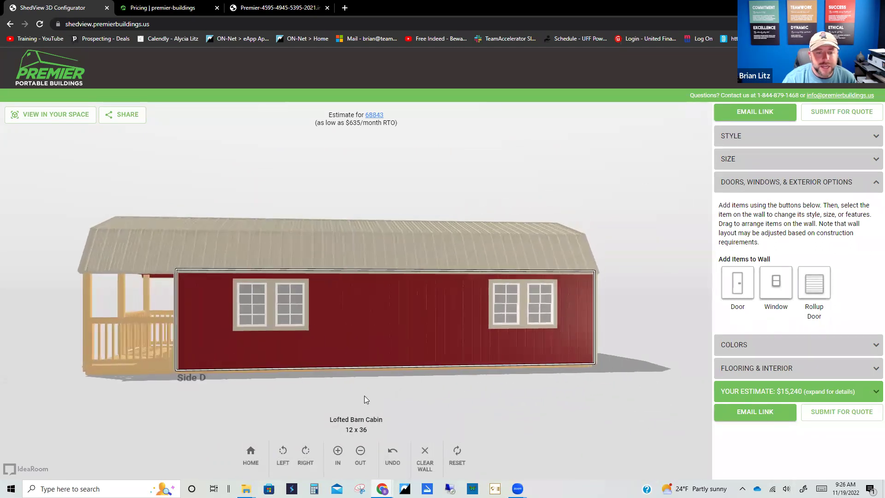
{"action": "left_click_drag", "start_coordinate": [363, 397], "coordinate": [504, 385]}
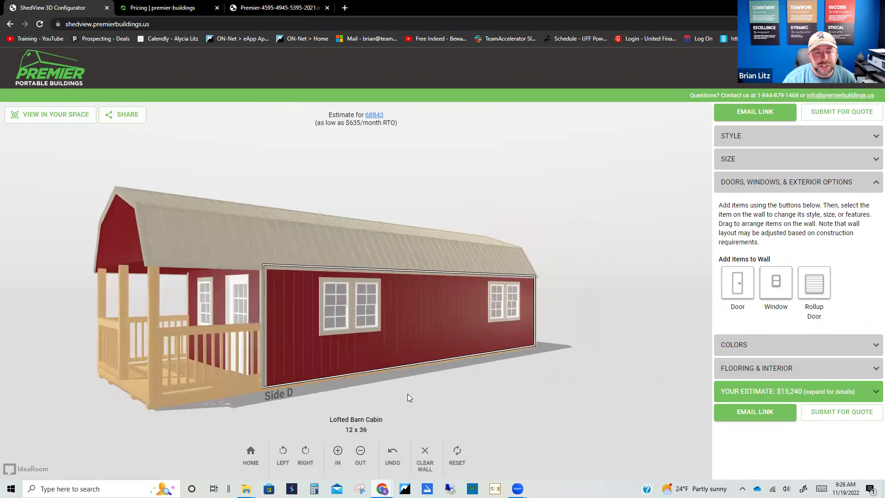
{"action": "left_click_drag", "start_coordinate": [344, 391], "coordinate": [2, 332]}
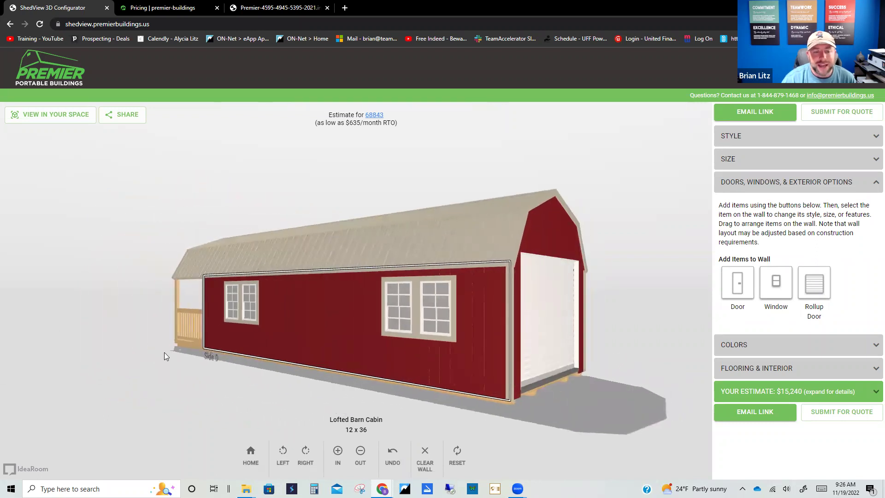
{"action": "mouse_move", "coordinate": [284, 397]}
{"action": "left_mouse_down"}
{"action": "mouse_move", "coordinate": [184, 378]}
{"action": "mouse_move", "coordinate": [480, 387]}
{"action": "mouse_move", "coordinate": [217, 368]}
{"action": "mouse_move", "coordinate": [426, 356]}
{"action": "mouse_move", "coordinate": [445, 431]}
{"action": "left_mouse_up"}
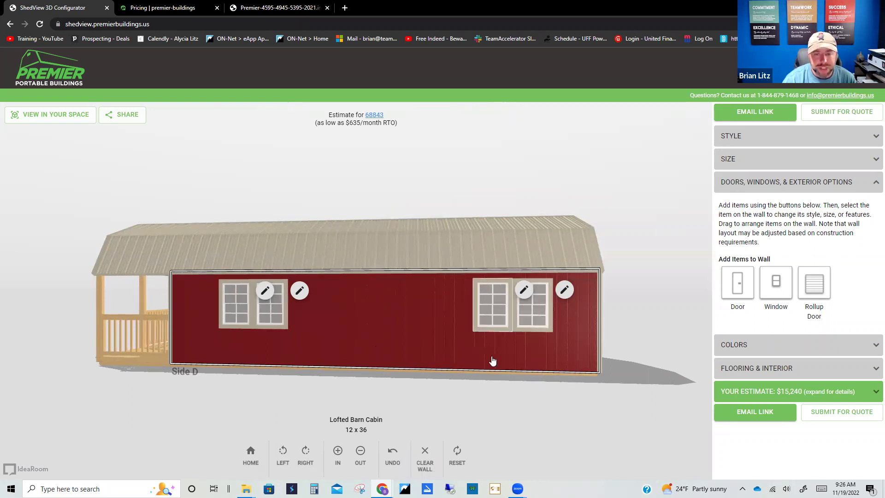
{"action": "left_click_drag", "start_coordinate": [276, 387], "coordinate": [517, 369]}
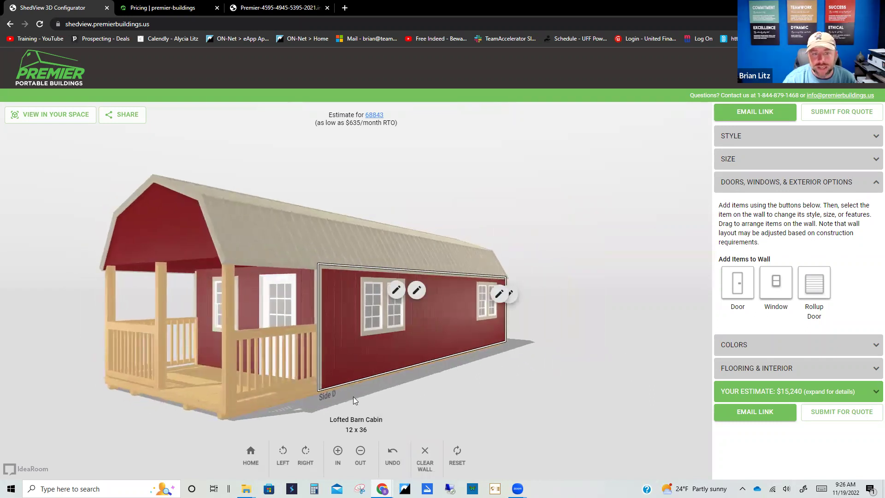
{"action": "left_click_drag", "start_coordinate": [395, 386], "coordinate": [334, 388]}
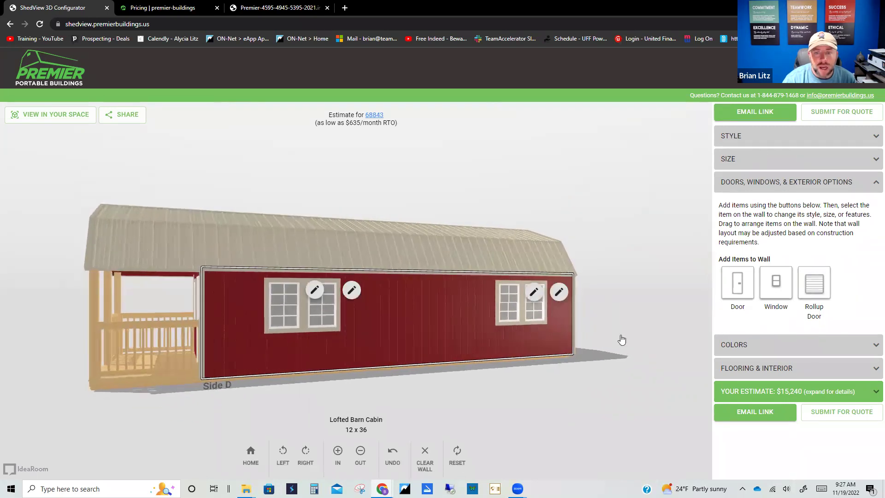
Step: Switch the building style to the Side Lofted Barn
{"action": "left_click", "coordinate": [774, 139]}
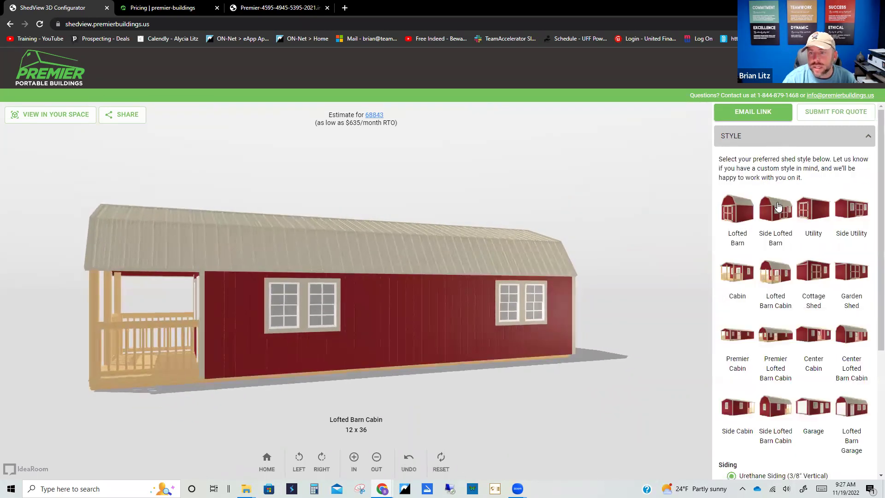
{"action": "left_click", "coordinate": [779, 207]}
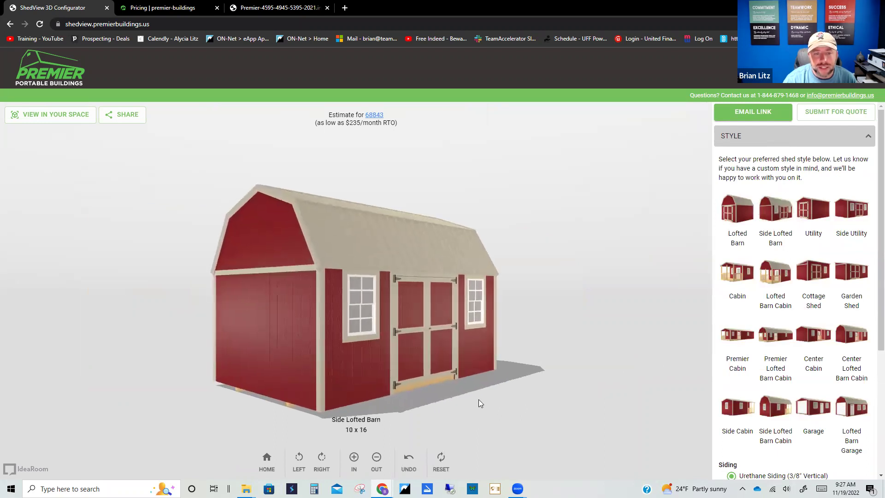
{"action": "left_click", "coordinate": [778, 145]}
Step: Add a 9-Lite 36" Door to the Side A gable wall and slide it right
{"action": "left_click", "coordinate": [767, 191]}
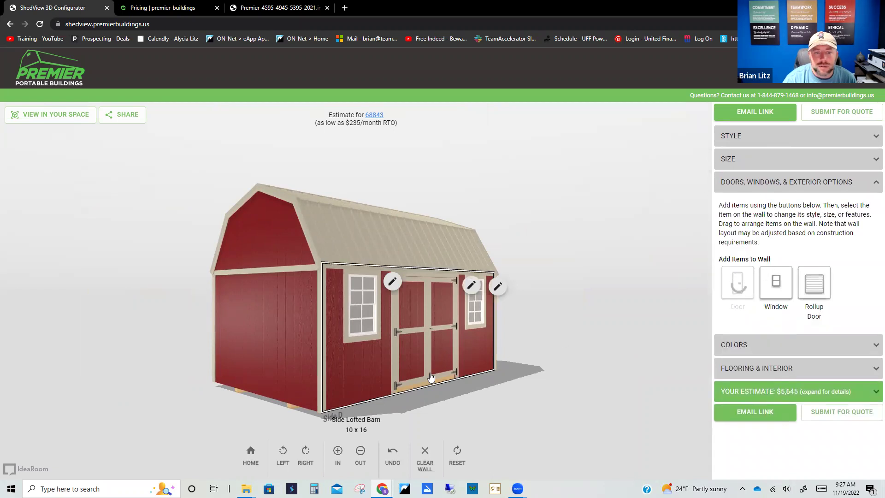
{"action": "left_click_drag", "start_coordinate": [430, 373], "coordinate": [487, 369]}
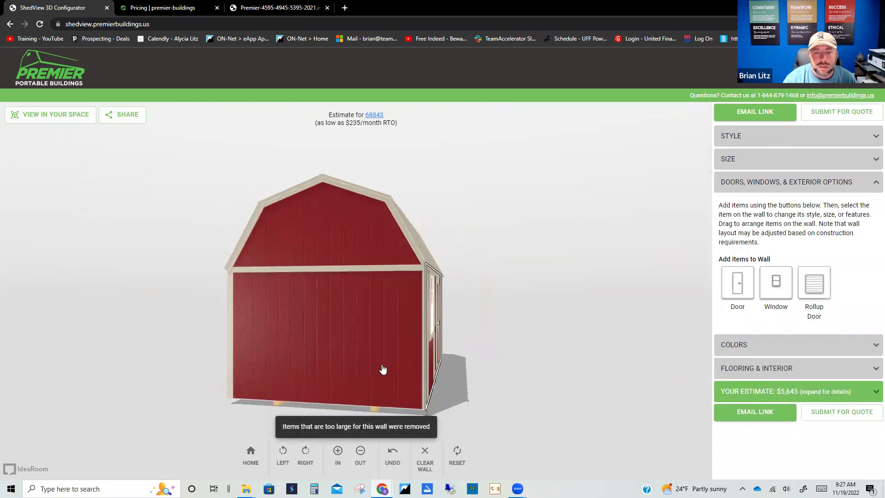
{"action": "left_click", "coordinate": [746, 291]}
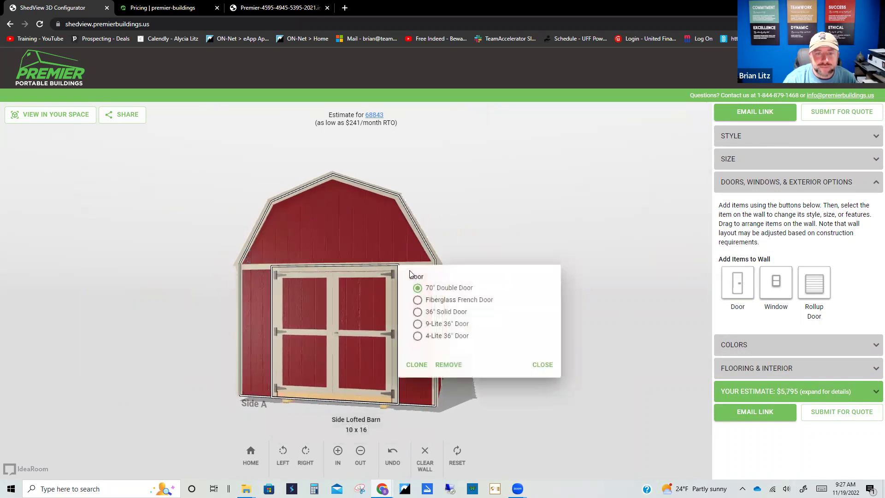
{"action": "left_click", "coordinate": [417, 324]}
{"action": "left_click", "coordinate": [543, 365]}
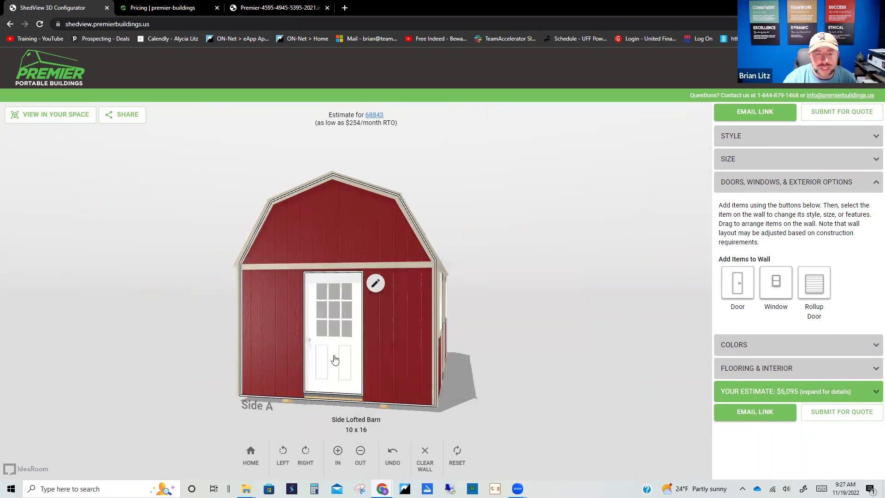
{"action": "mouse_move", "coordinate": [333, 353]}
{"action": "left_mouse_down"}
{"action": "mouse_move", "coordinate": [384, 342]}
{"action": "mouse_move", "coordinate": [391, 359]}
{"action": "left_mouse_up"}
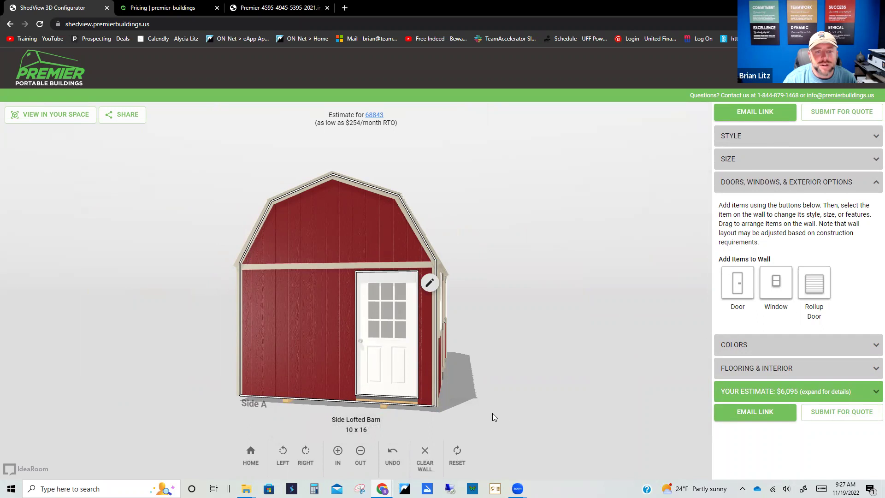
{"action": "left_click_drag", "start_coordinate": [504, 414], "coordinate": [345, 408]}
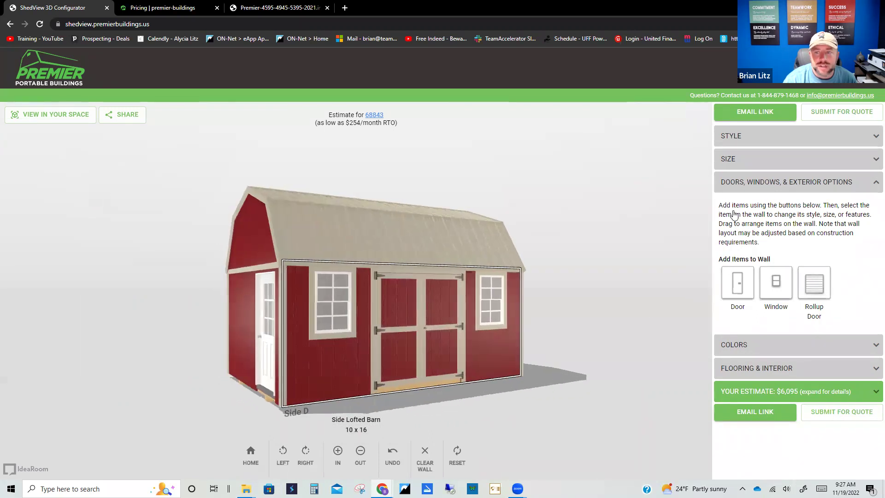
Step: Change the barn's size to 10 x 20
{"action": "left_click", "coordinate": [749, 159]}
{"action": "left_click", "coordinate": [752, 244]}
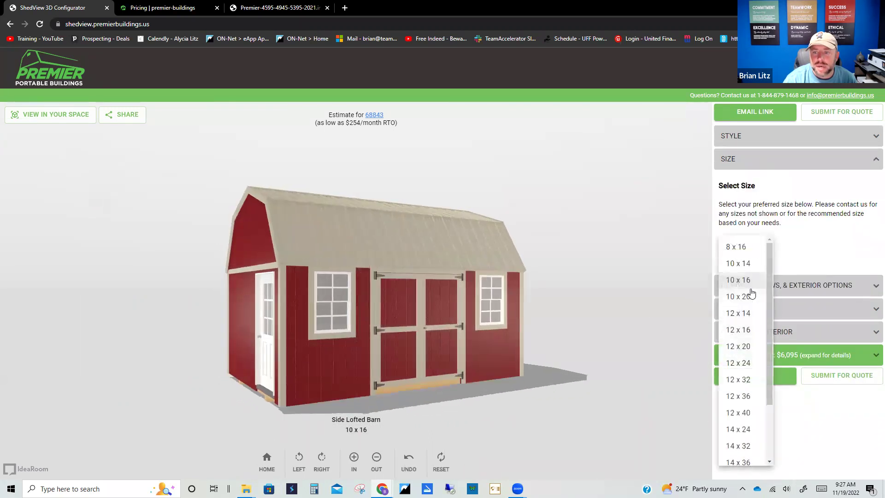
{"action": "left_click", "coordinate": [746, 299]}
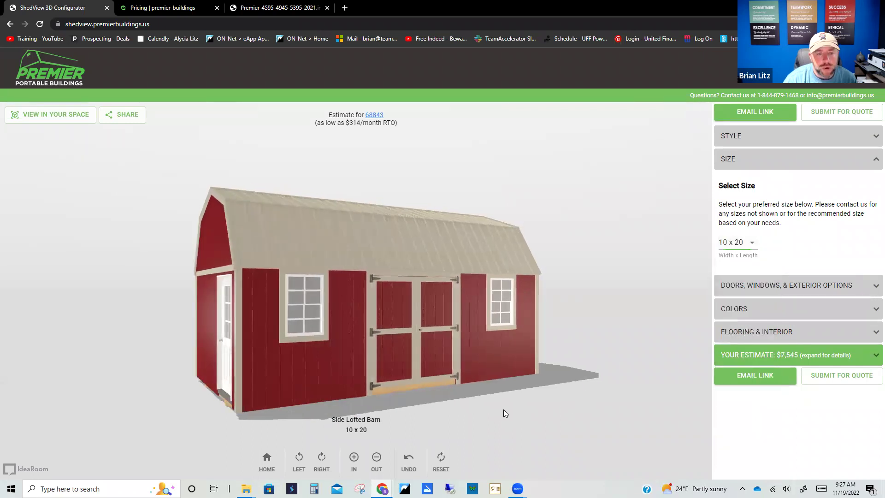
Step: Orbit the lengthened barn to view its front, gable-end door and long side
{"action": "left_click_drag", "start_coordinate": [509, 410], "coordinate": [526, 407]}
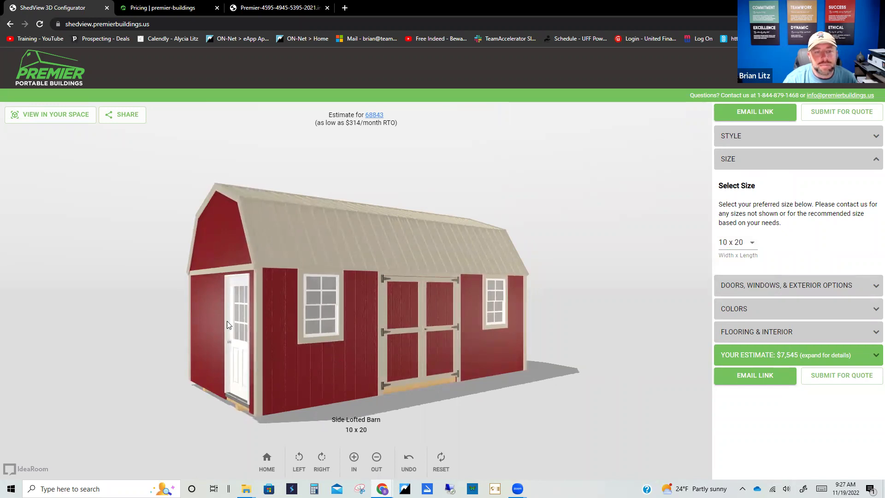
{"action": "left_click_drag", "start_coordinate": [506, 425], "coordinate": [394, 427]}
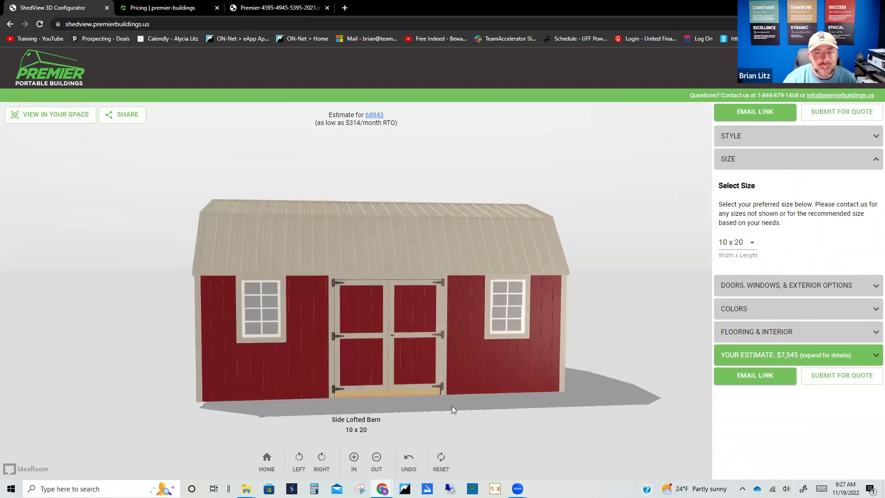
{"action": "left_click_drag", "start_coordinate": [460, 406], "coordinate": [608, 359]}
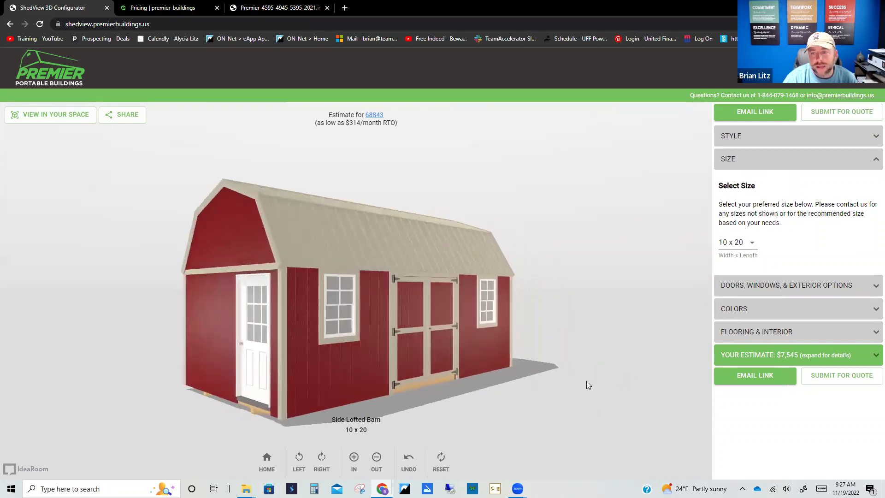
{"action": "left_click", "coordinate": [760, 164]}
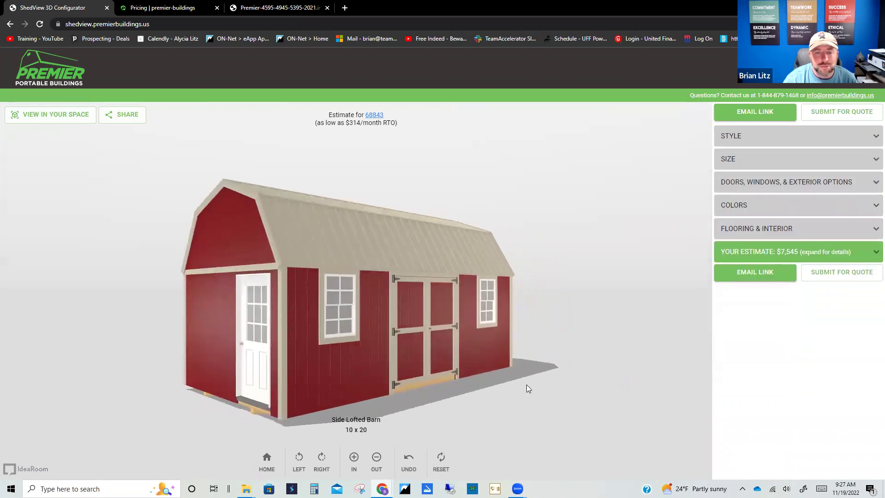
{"action": "left_click_drag", "start_coordinate": [356, 403], "coordinate": [527, 355]}
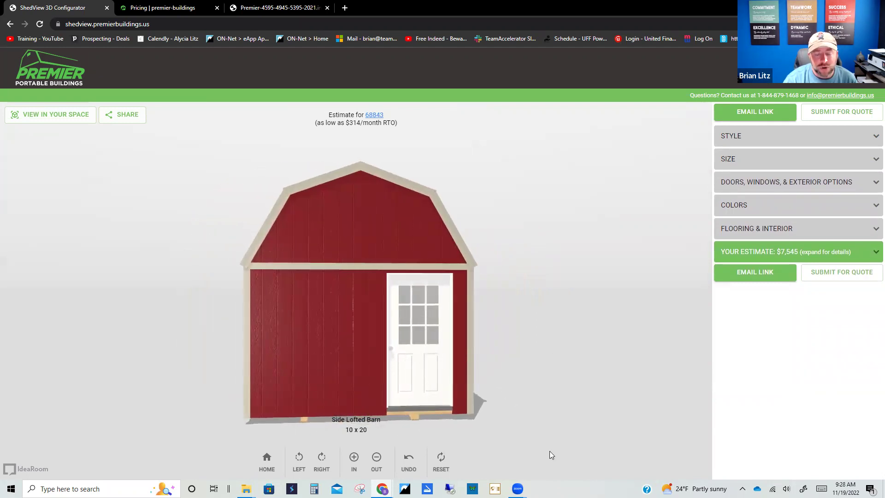
{"action": "left_click_drag", "start_coordinate": [543, 435], "coordinate": [317, 414]}
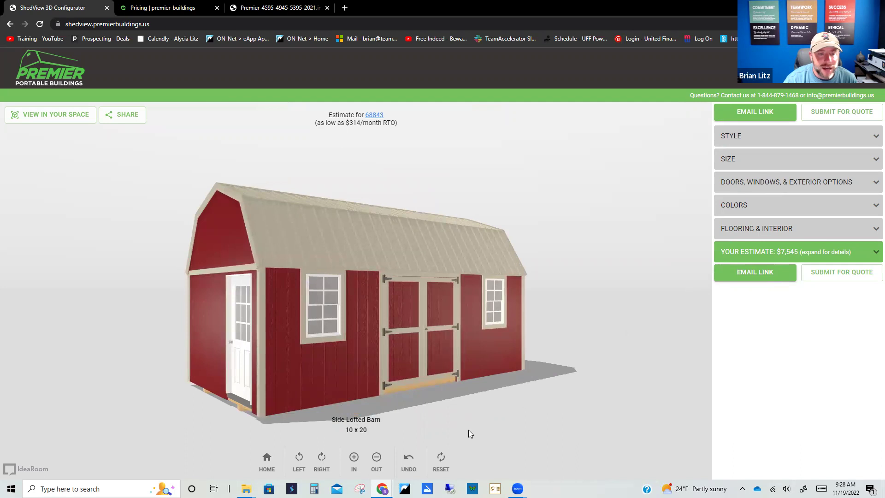
Step: Switch the barn's siding to Metal
{"action": "left_click", "coordinate": [760, 139]}
{"action": "scroll", "coordinate": [728, 161], "scroll_direction": "down", "scroll_amount": 1}
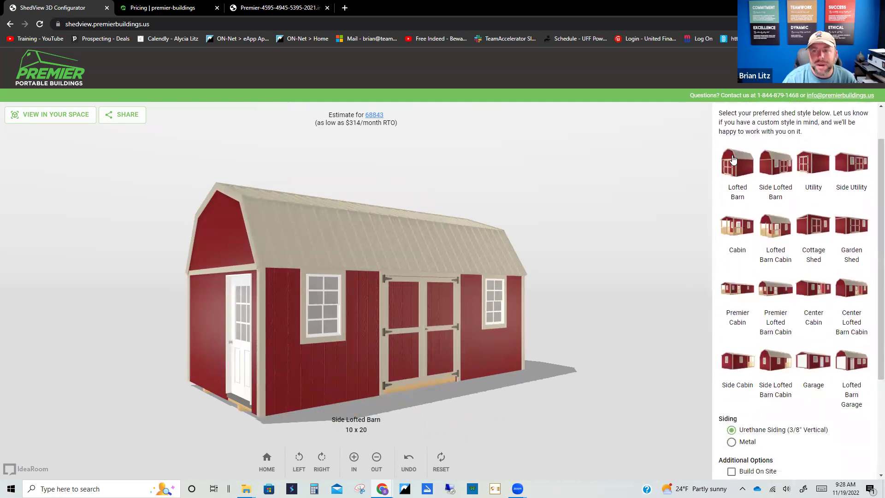
{"action": "scroll", "coordinate": [781, 233], "scroll_direction": "down", "scroll_amount": 3}
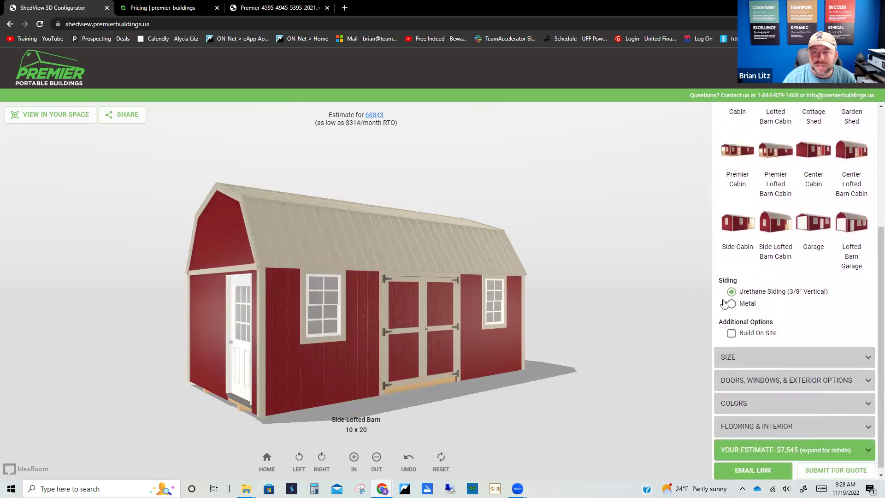
{"action": "left_click", "coordinate": [732, 304]}
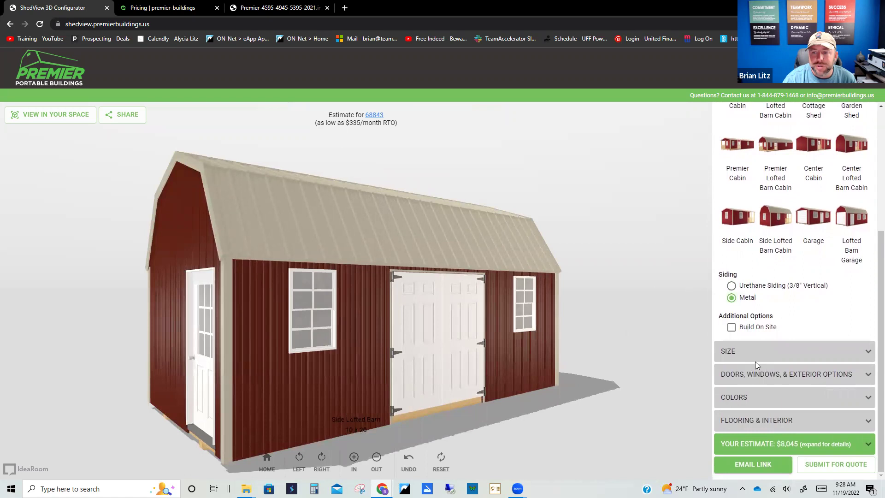
Step: Make the trim and roof gray, then view the barn from the front
{"action": "left_click", "coordinate": [760, 397]}
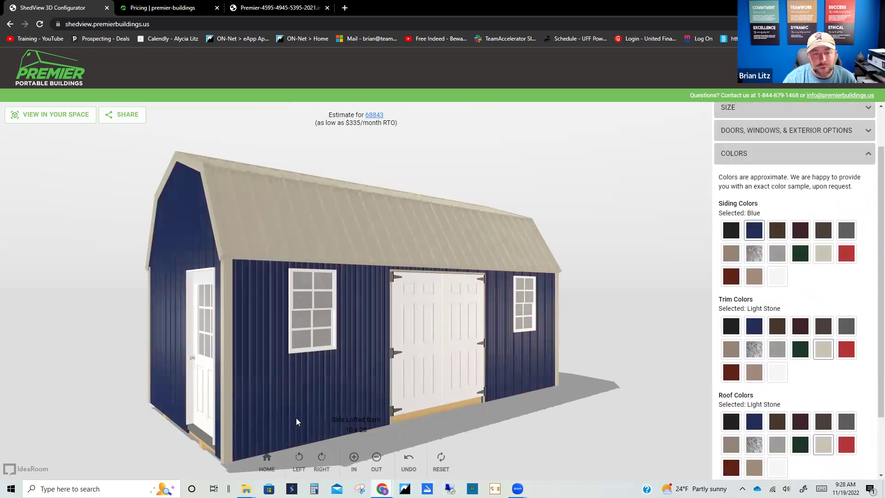
{"action": "left_click", "coordinate": [779, 350]}
{"action": "left_click", "coordinate": [777, 445]}
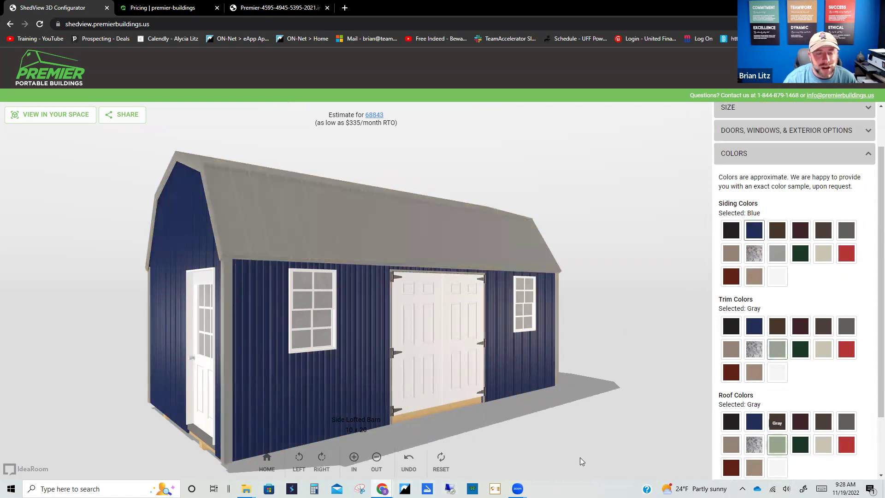
{"action": "mouse_move", "coordinate": [621, 433]}
{"action": "left_mouse_down"}
{"action": "mouse_move", "coordinate": [537, 432]}
{"action": "mouse_move", "coordinate": [568, 412]}
{"action": "mouse_move", "coordinate": [604, 437]}
{"action": "left_mouse_up"}
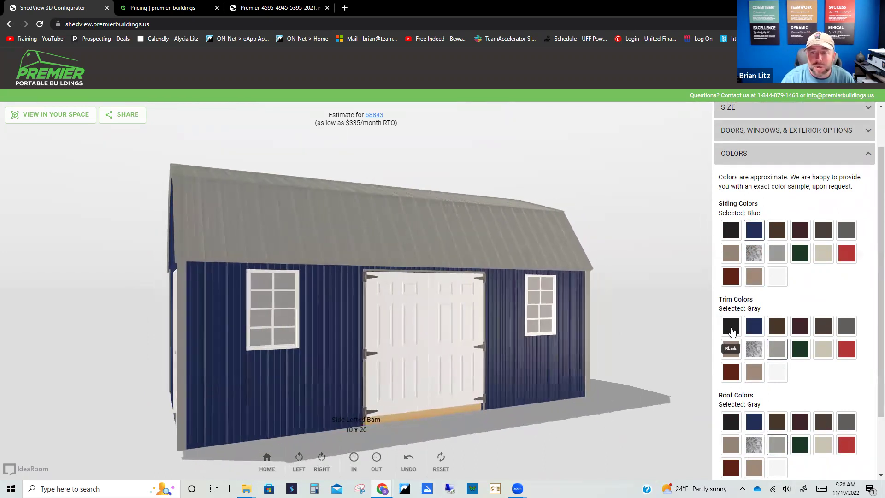
Step: Make the siding black and the trim charcoal, viewing the barn from several sides
{"action": "left_click", "coordinate": [731, 230]}
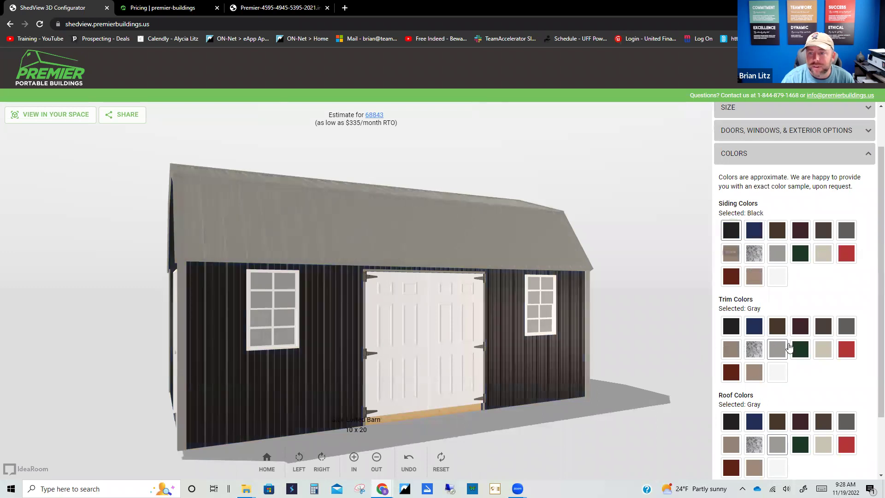
{"action": "left_click", "coordinate": [846, 326]}
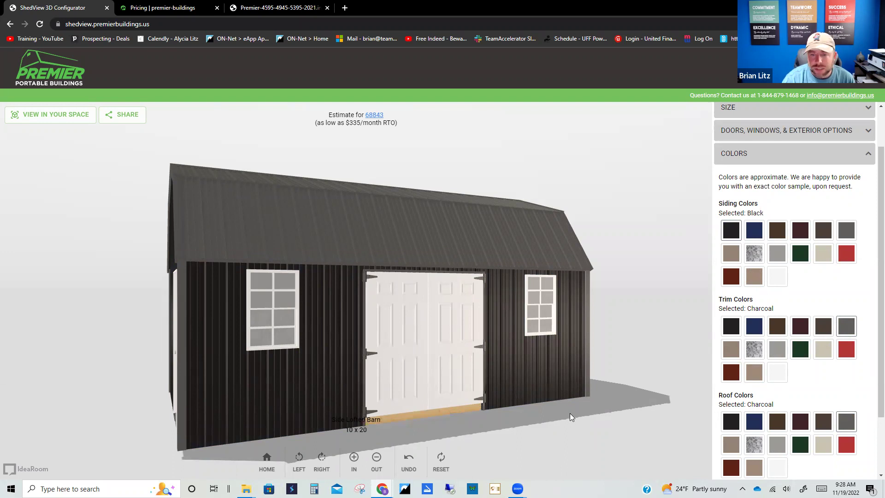
{"action": "left_click_drag", "start_coordinate": [513, 416], "coordinate": [676, 371]}
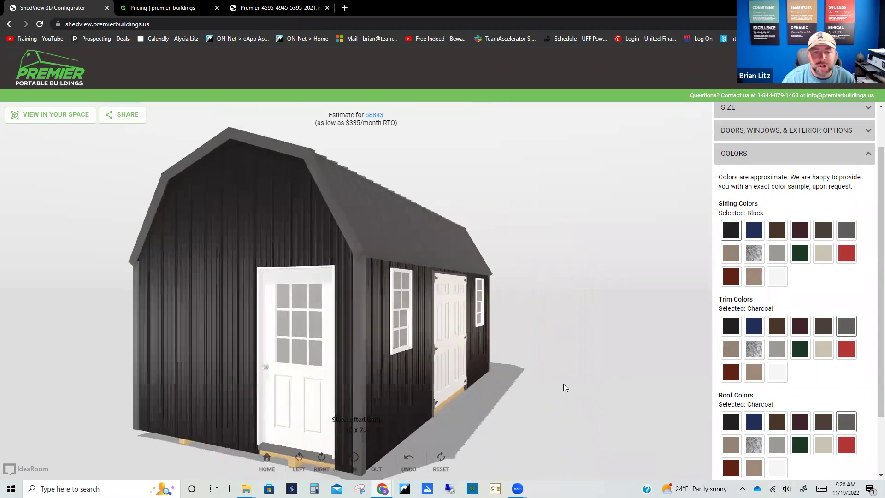
{"action": "left_click_drag", "start_coordinate": [331, 345], "coordinate": [458, 308]}
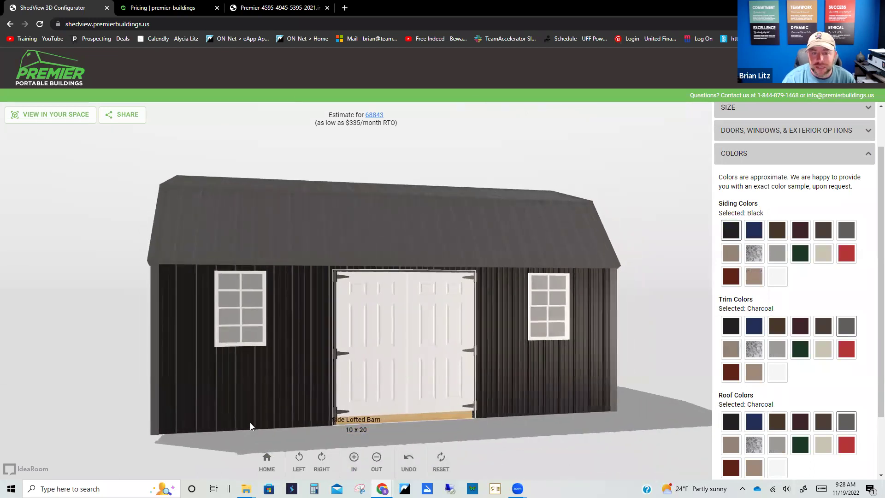
{"action": "left_click_drag", "start_coordinate": [245, 439], "coordinate": [278, 381]}
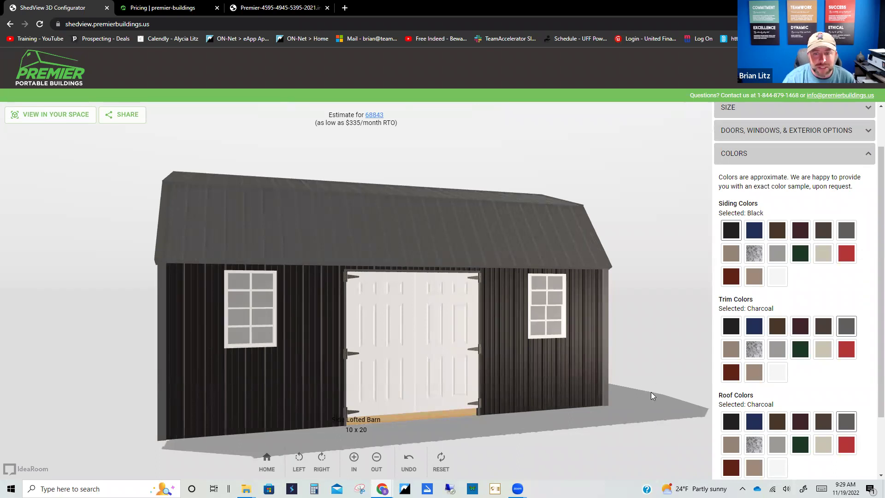
{"action": "scroll", "coordinate": [659, 354], "scroll_direction": "down", "scroll_amount": 2}
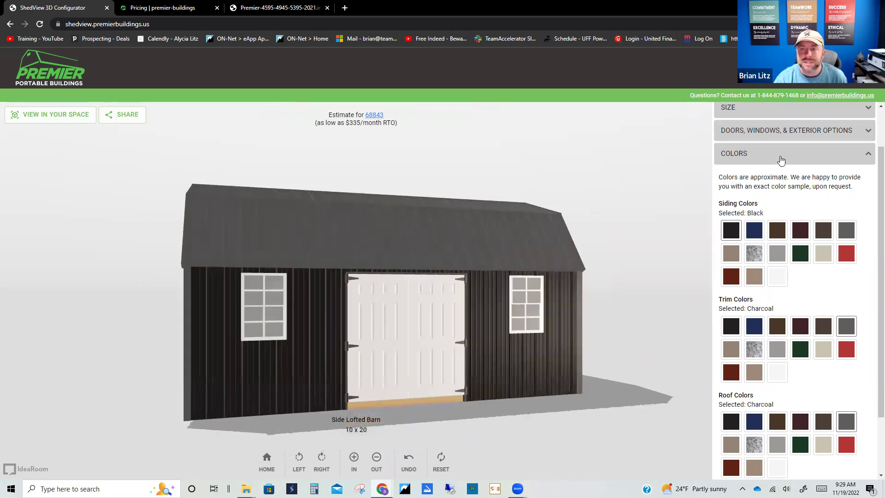
Step: Slide the gable-end door to the left and bring up the shed style choices
{"action": "left_click", "coordinate": [781, 159]}
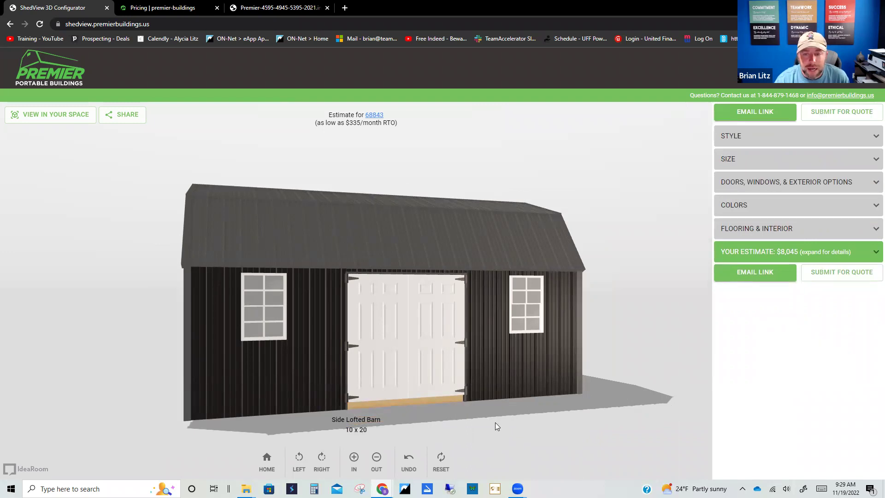
{"action": "left_click_drag", "start_coordinate": [495, 422], "coordinate": [665, 377]}
{"action": "left_click_drag", "start_coordinate": [363, 423], "coordinate": [413, 387]}
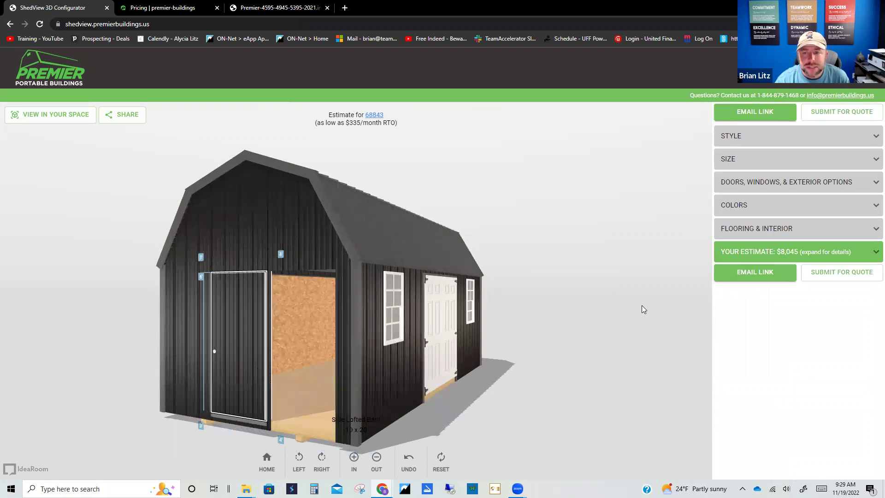
{"action": "left_click", "coordinate": [763, 134]}
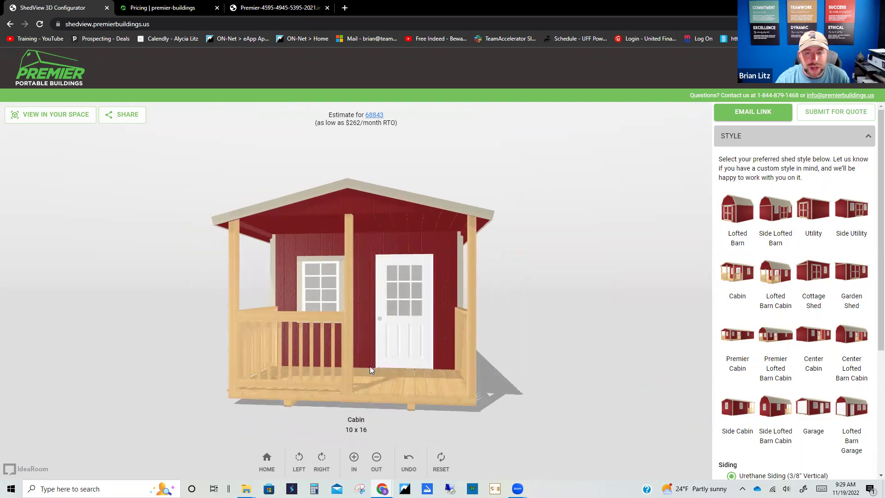
{"action": "left_click_drag", "start_coordinate": [544, 369], "coordinate": [405, 362]}
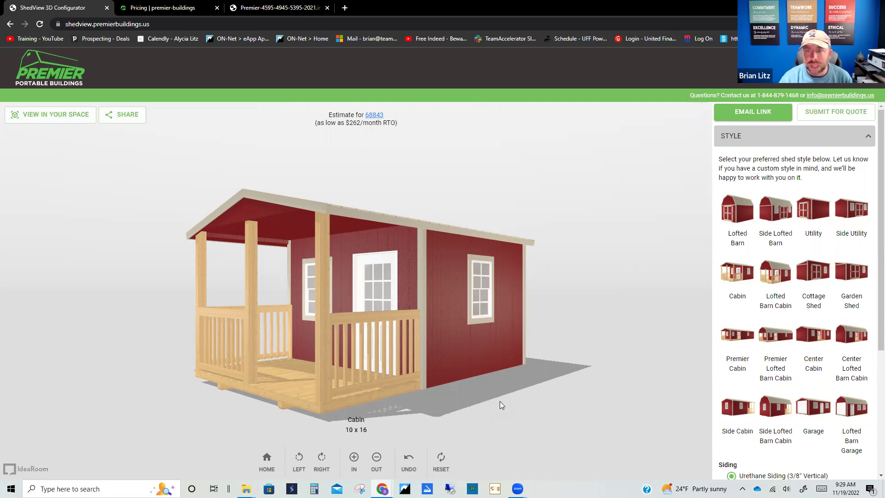
Step: Collapse Style, briefly check the Colors section, then reopen Style
{"action": "left_click", "coordinate": [737, 138]}
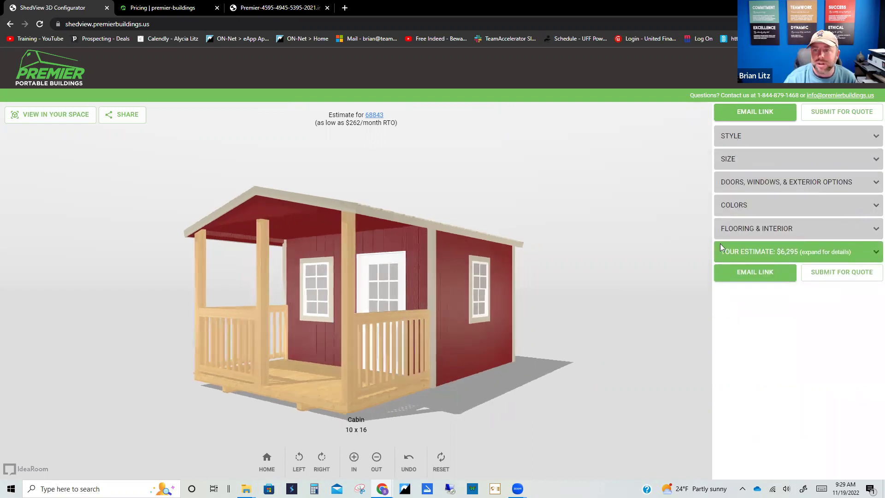
{"action": "left_click", "coordinate": [749, 205]}
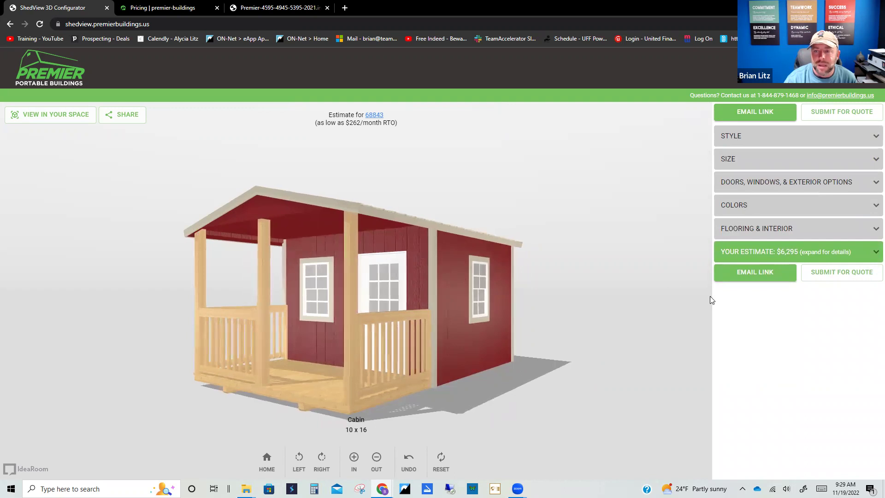
{"action": "left_click", "coordinate": [754, 214]}
{"action": "left_click", "coordinate": [756, 141]}
Step: Enable the Build On Site option, raising the estimate to $8,184
{"action": "scroll", "coordinate": [735, 382], "scroll_direction": "down", "scroll_amount": 2}
{"action": "scroll", "coordinate": [728, 380], "scroll_direction": "down", "scroll_amount": 2}
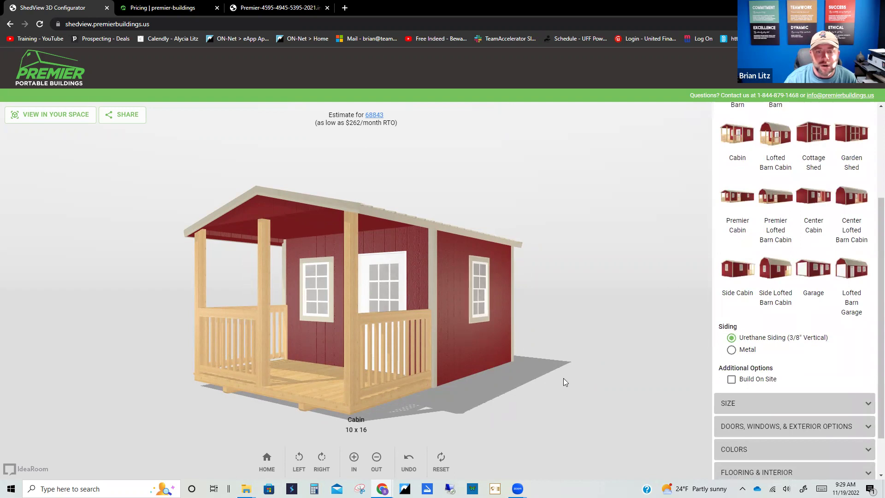
{"action": "left_click", "coordinate": [731, 380]}
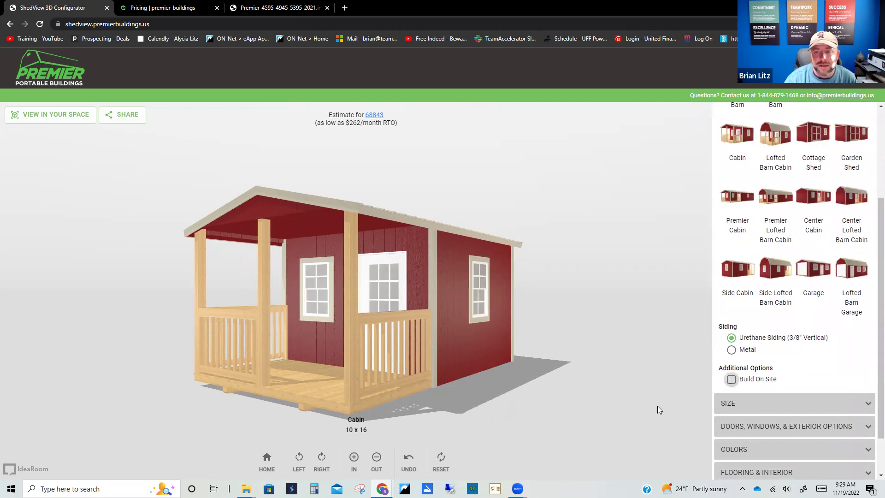
{"action": "scroll", "coordinate": [831, 357], "scroll_direction": "down", "scroll_amount": 2}
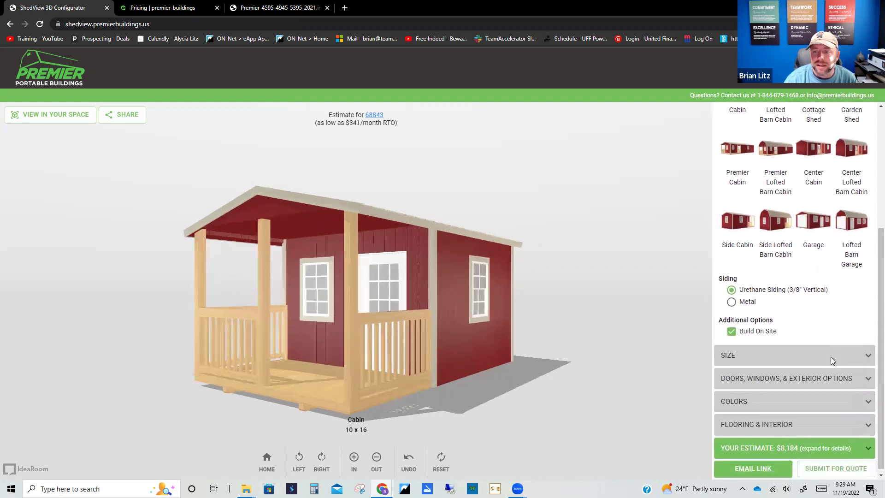
{"action": "left_click", "coordinate": [732, 328]}
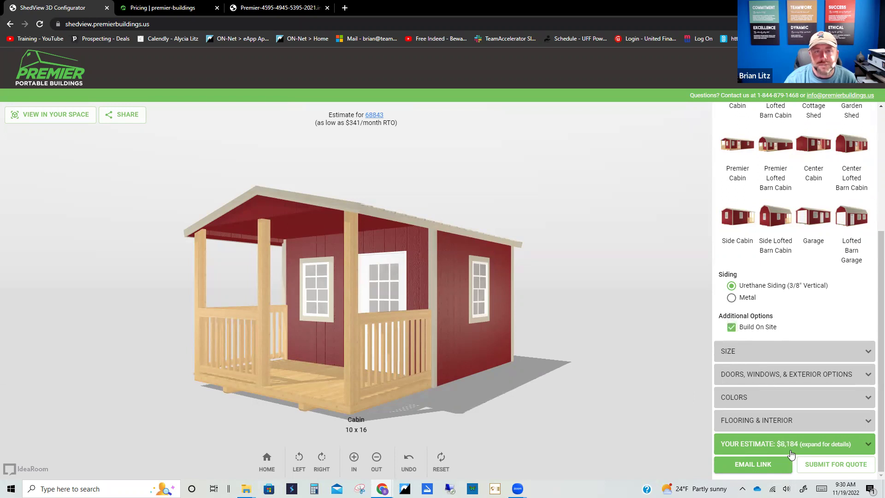
Step: Turn off Build On Site, switch to a 12 x 20 Garage, and remove its left window
{"action": "left_click", "coordinate": [731, 327]}
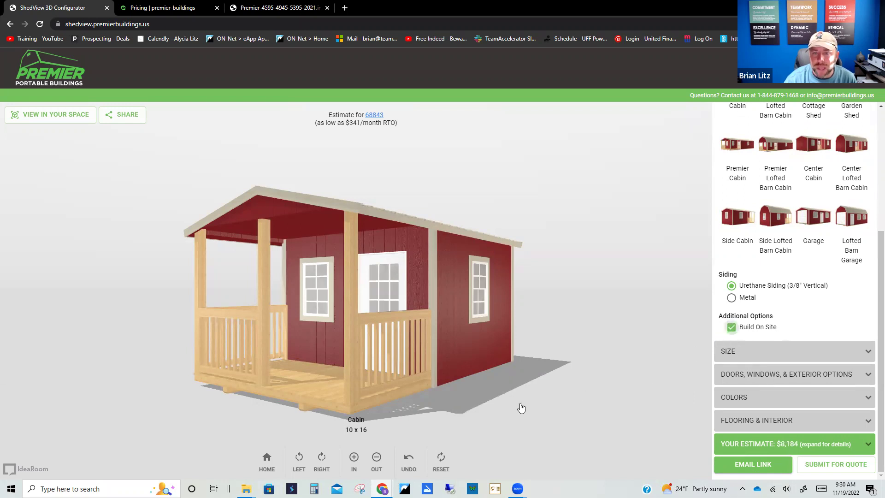
{"action": "left_click", "coordinate": [827, 221]}
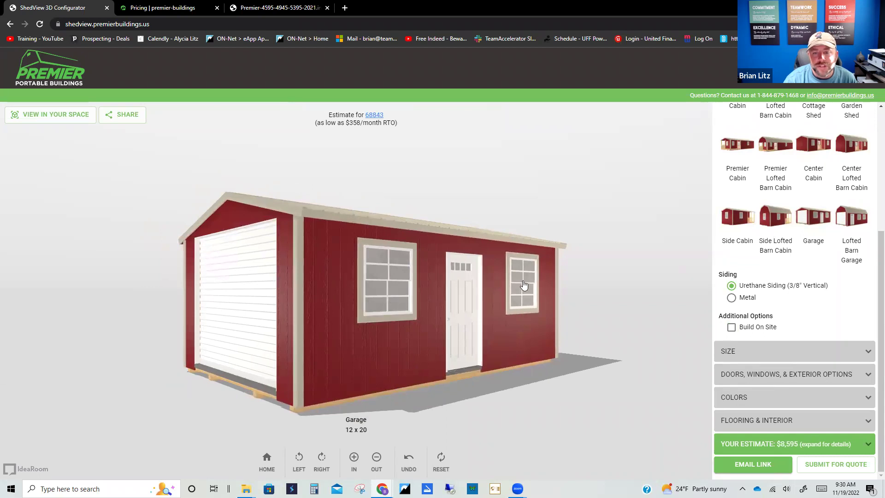
{"action": "left_click", "coordinate": [383, 289]}
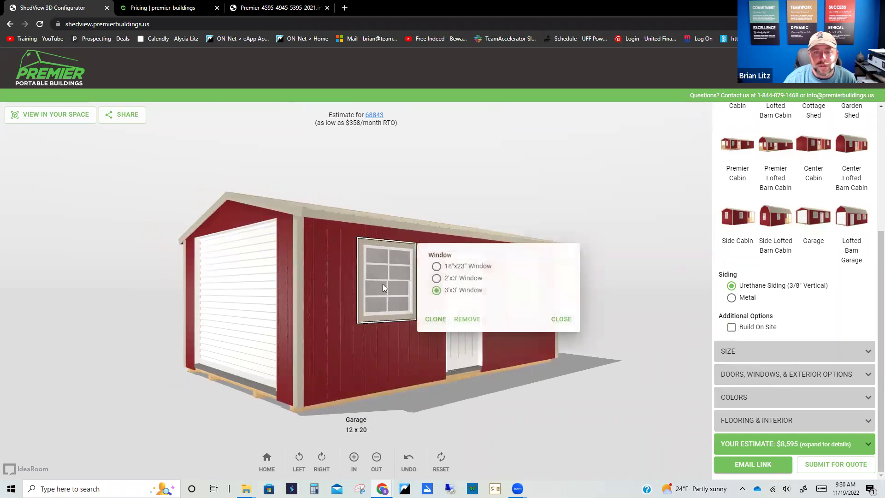
{"action": "left_click", "coordinate": [464, 320]}
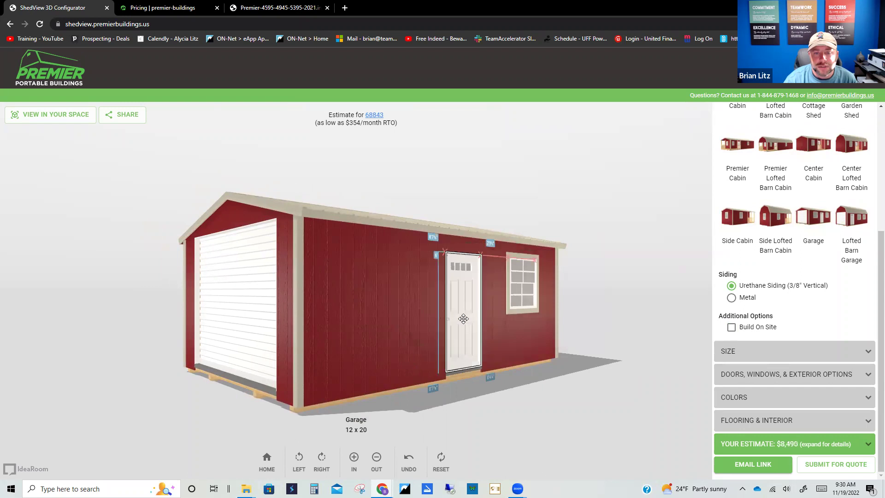
Step: Remove the walk-in door and the right window from the garage's long side
{"action": "left_click", "coordinate": [463, 318]}
{"action": "left_click", "coordinate": [533, 358]}
{"action": "left_click", "coordinate": [522, 296]}
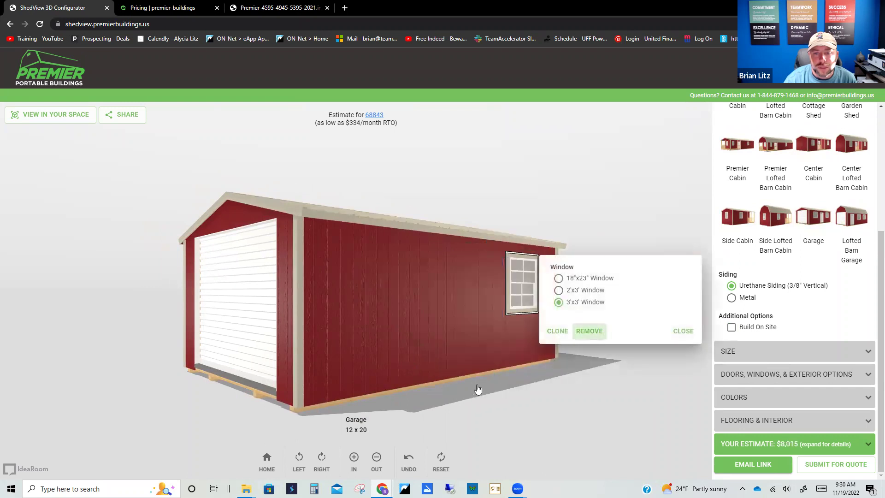
{"action": "left_click", "coordinate": [588, 332]}
{"action": "left_click_drag", "start_coordinate": [483, 413], "coordinate": [759, 351]}
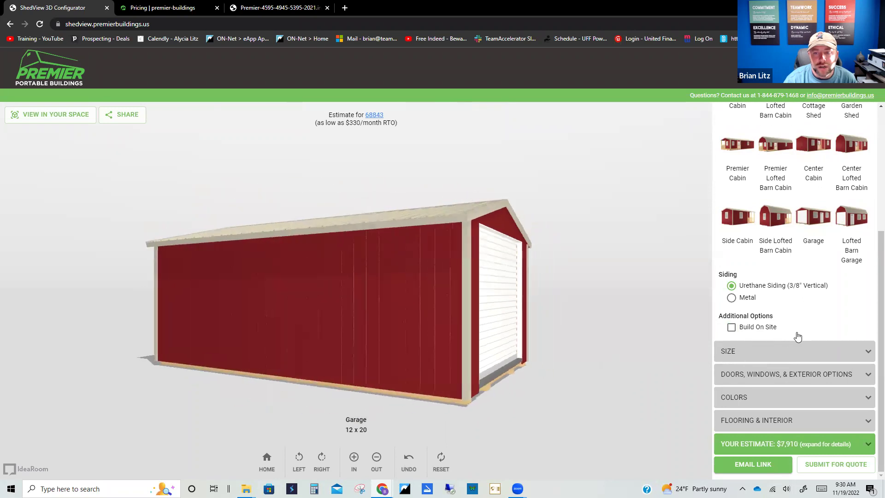
Step: Add a 3'x3' window toward the left end of Side B
{"action": "left_click", "coordinate": [759, 376]}
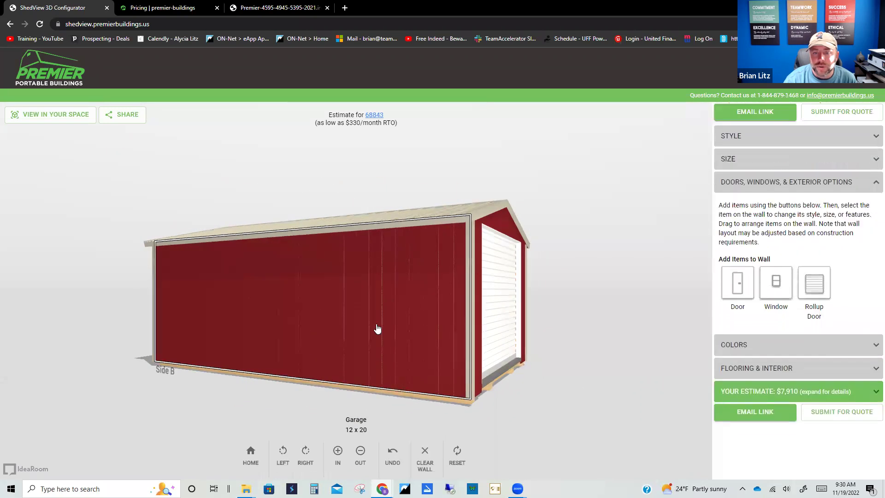
{"action": "left_click", "coordinate": [763, 290]}
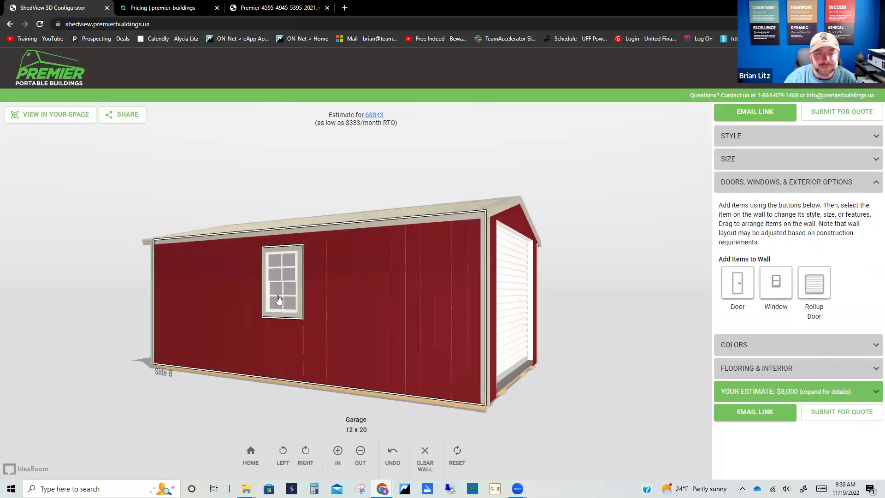
{"action": "left_click_drag", "start_coordinate": [281, 295], "coordinate": [204, 293]}
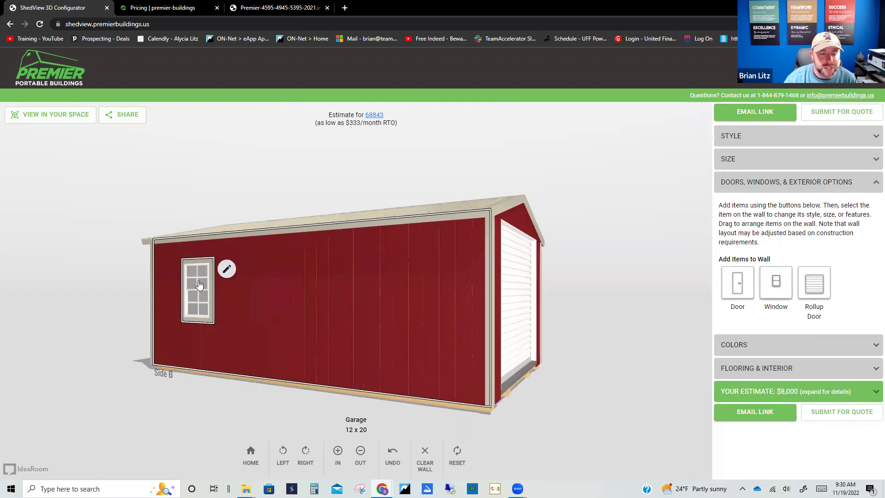
{"action": "left_click", "coordinate": [224, 269]}
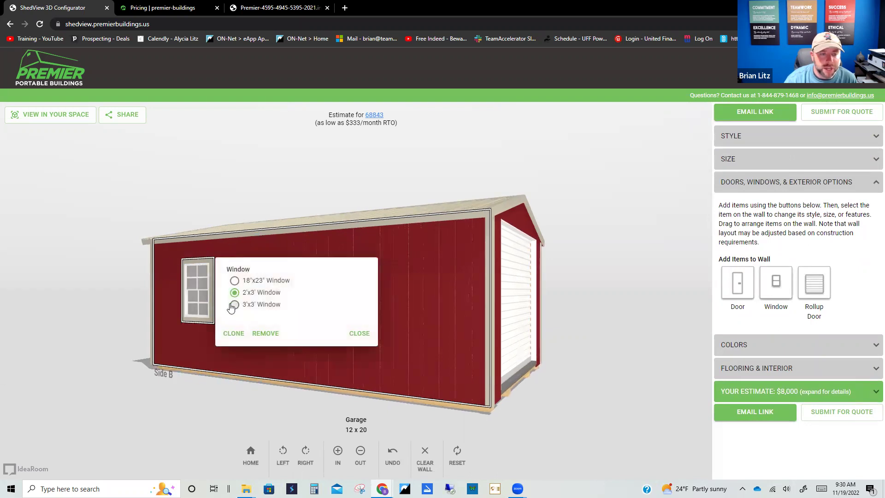
{"action": "left_click", "coordinate": [233, 305]}
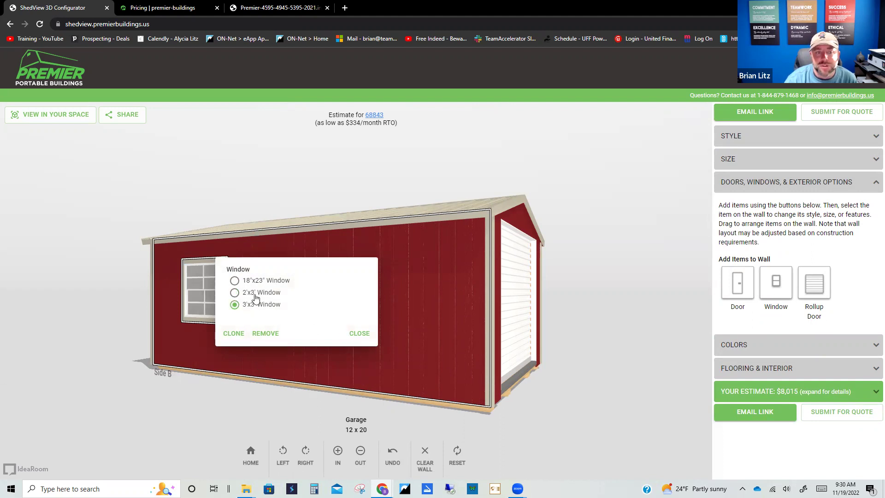
{"action": "left_click", "coordinate": [359, 333]}
Step: Add a second 3'x3' window toward the right end of Side B
{"action": "left_click", "coordinate": [775, 290]}
{"action": "mouse_move", "coordinate": [295, 300]}
{"action": "left_mouse_down"}
{"action": "mouse_move", "coordinate": [404, 311]}
{"action": "mouse_move", "coordinate": [441, 291]}
{"action": "left_mouse_up"}
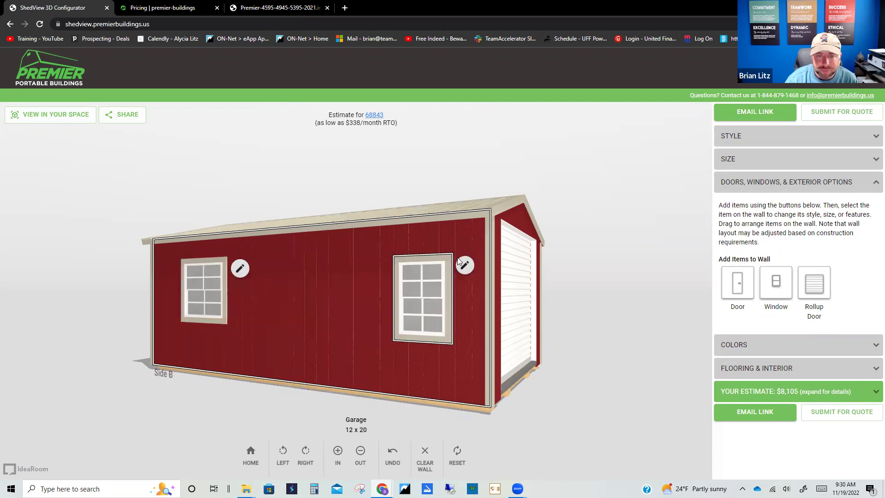
{"action": "left_click", "coordinate": [465, 266]}
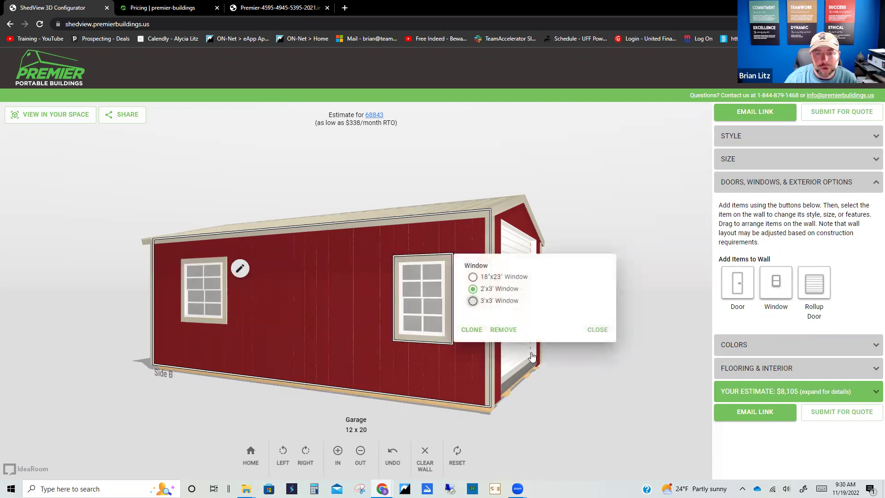
{"action": "left_click", "coordinate": [598, 330]}
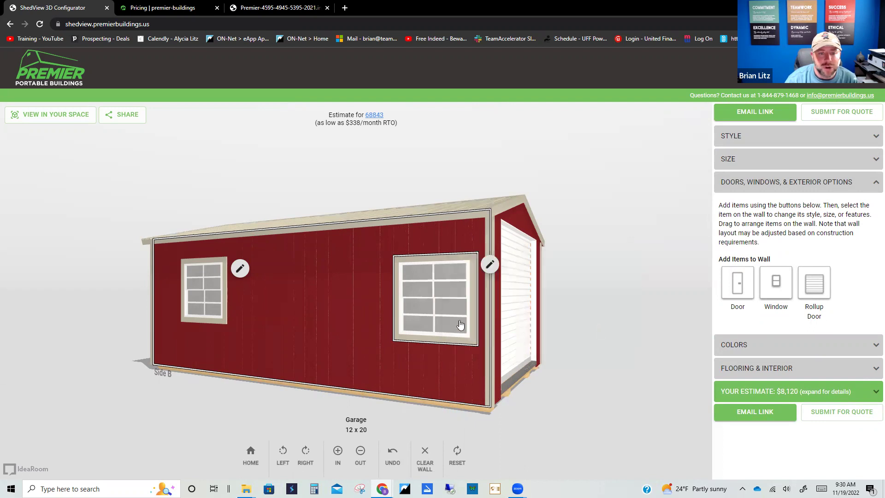
{"action": "mouse_move", "coordinate": [462, 314]}
{"action": "left_mouse_down"}
{"action": "mouse_move", "coordinate": [461, 301]}
{"action": "mouse_move", "coordinate": [473, 331]}
{"action": "mouse_move", "coordinate": [443, 312]}
{"action": "left_mouse_up"}
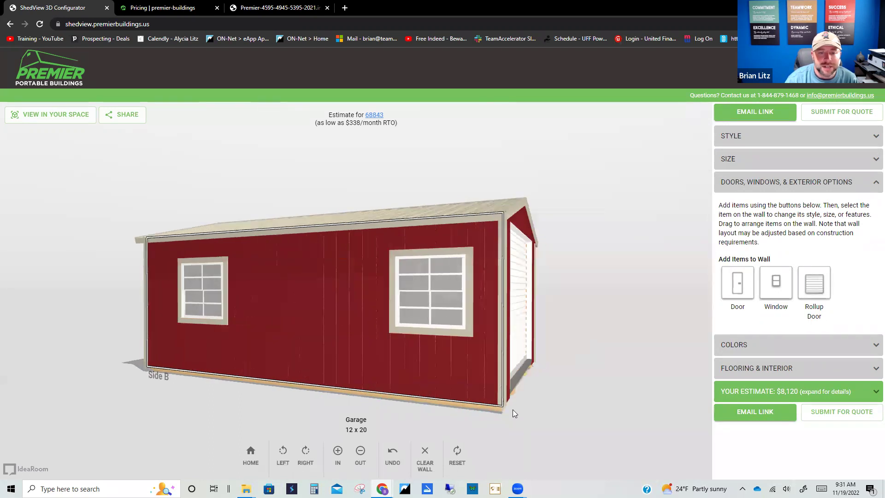
Step: Add a 4-Lite 36" Door centred between the Side B windows, bringing the estimate to $8,595
{"action": "left_click", "coordinate": [745, 291]}
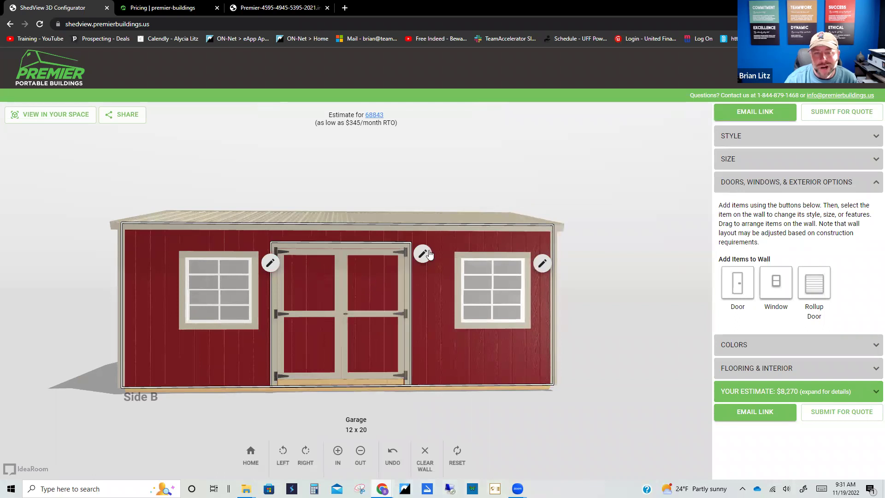
{"action": "left_click", "coordinate": [423, 254]}
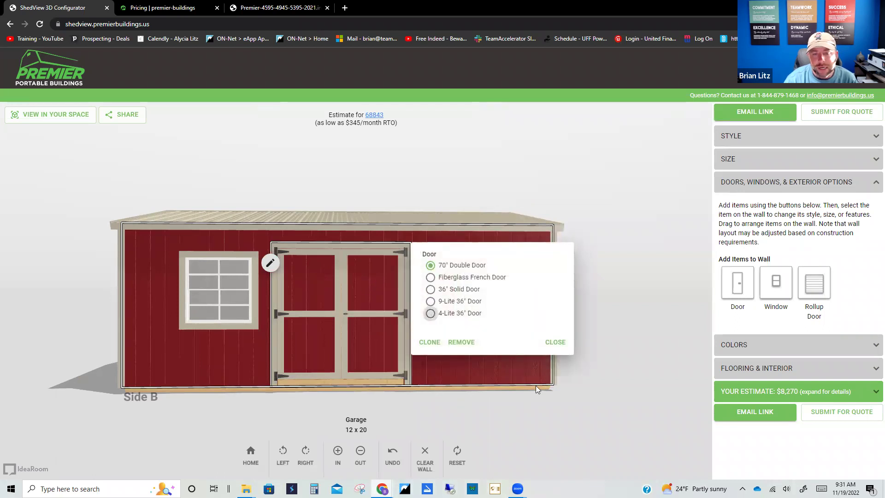
{"action": "left_click", "coordinate": [555, 342]}
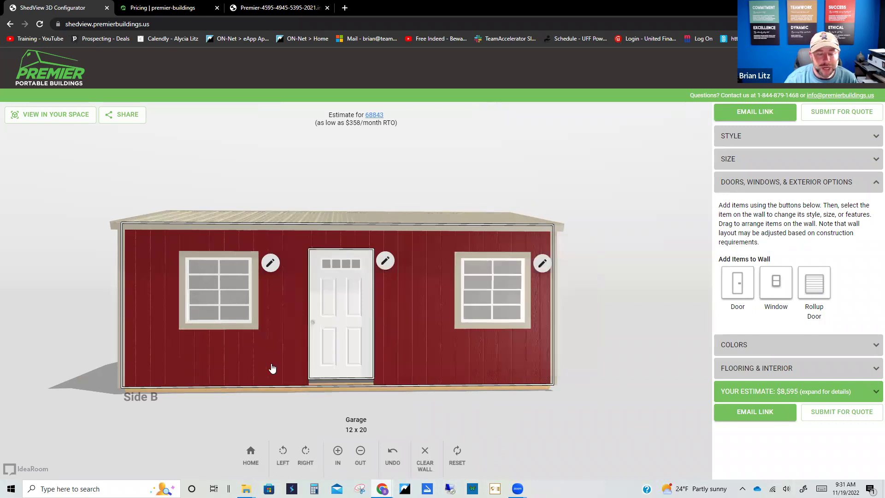
{"action": "left_click_drag", "start_coordinate": [336, 318], "coordinate": [348, 318]}
{"action": "left_click_drag", "start_coordinate": [565, 419], "coordinate": [348, 400]}
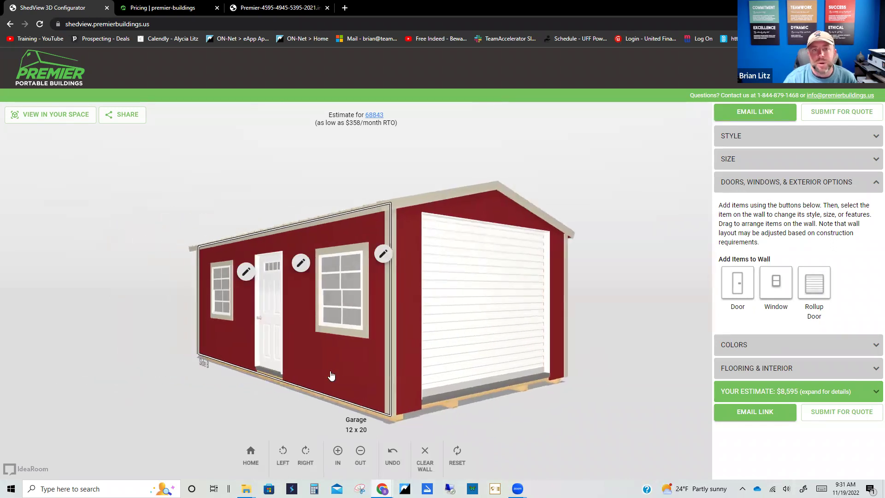
Step: Collapse the doors and windows section, then open and dismiss the final quote request form
{"action": "left_click", "coordinate": [799, 190]}
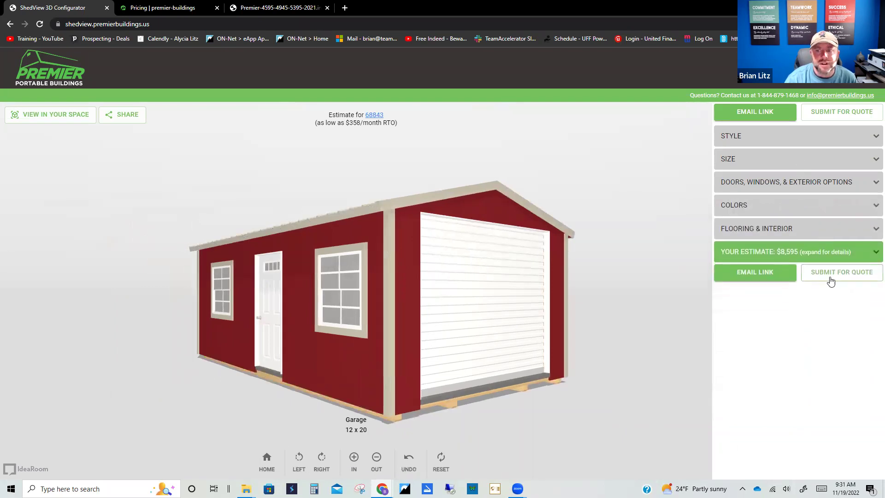
{"action": "left_click", "coordinate": [834, 279]}
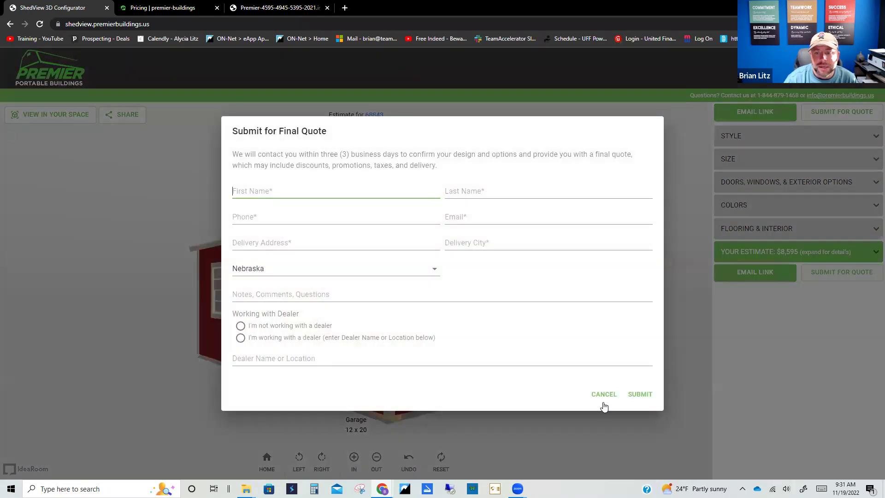
{"action": "left_click", "coordinate": [604, 394]}
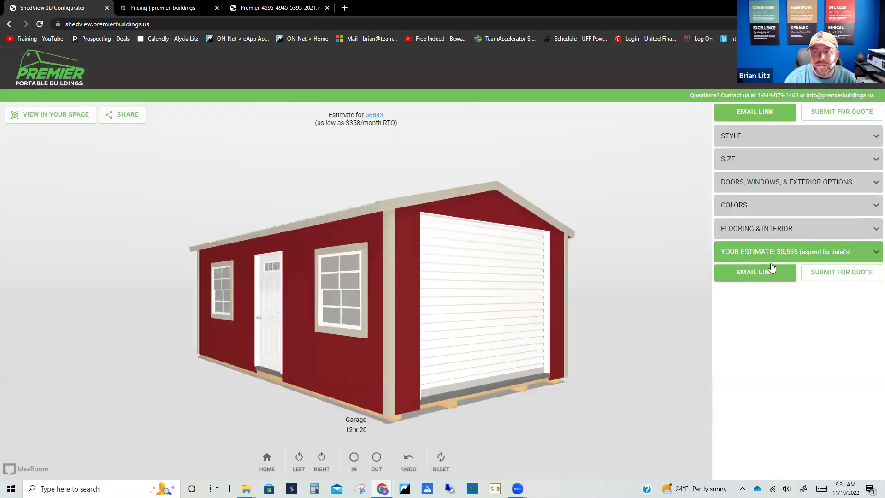
Step: Scroll through the itemized $8,595 estimate details, then collapse them
{"action": "left_click", "coordinate": [775, 257]}
{"action": "scroll", "coordinate": [767, 272], "scroll_direction": "down", "scroll_amount": 3}
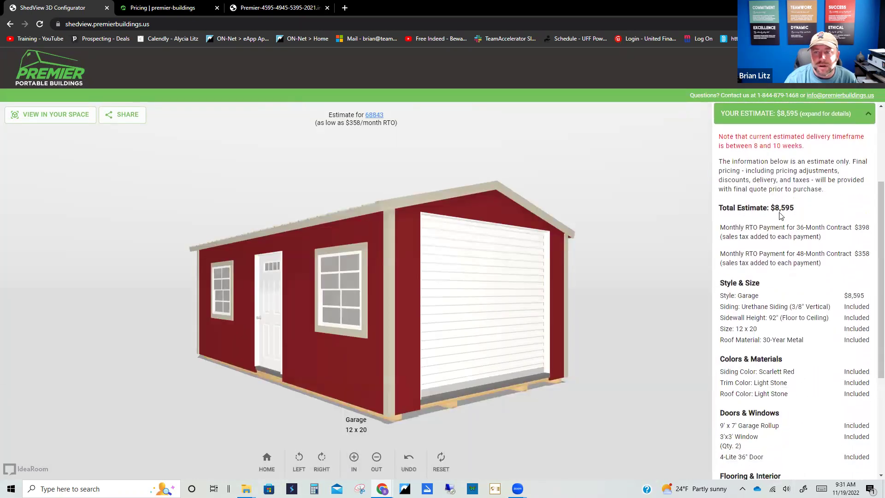
{"action": "scroll", "coordinate": [798, 222], "scroll_direction": "down", "scroll_amount": 2}
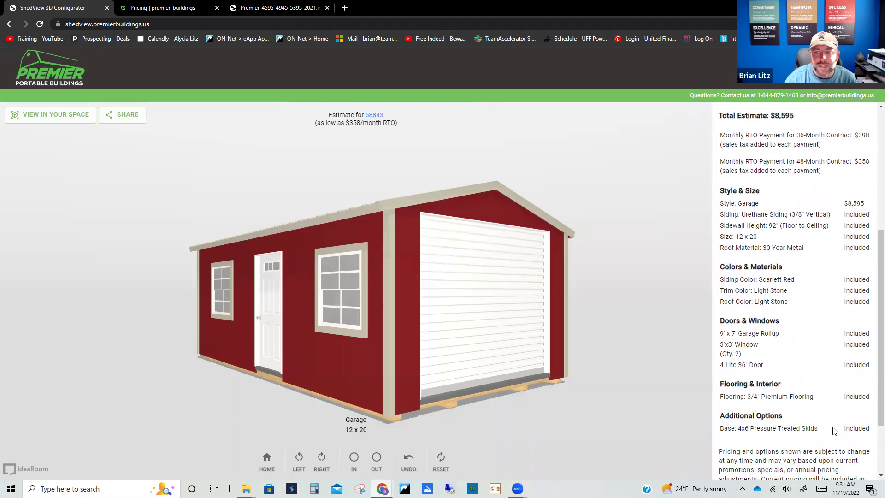
{"action": "scroll", "coordinate": [824, 401], "scroll_direction": "up", "scroll_amount": 3}
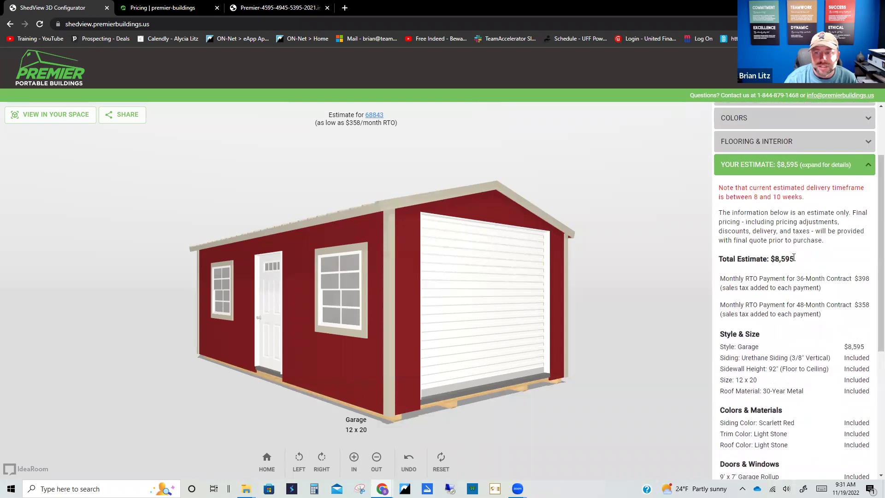
{"action": "left_click", "coordinate": [761, 165]}
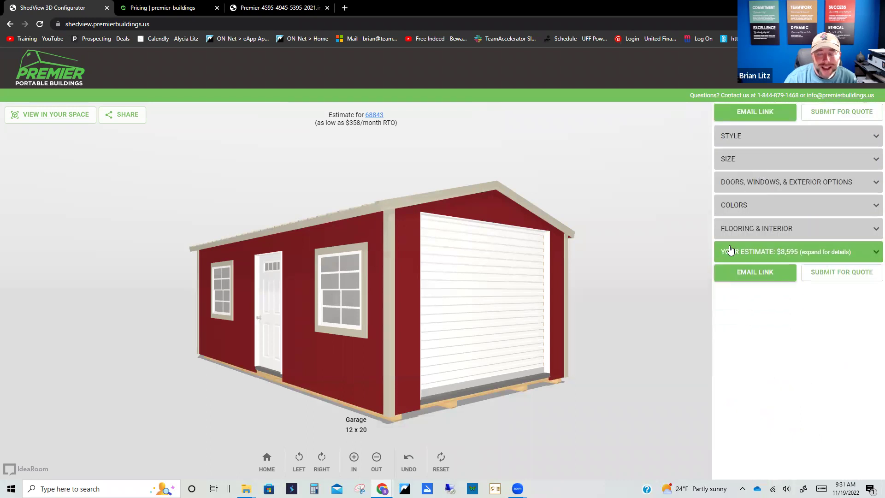
{"action": "left_click", "coordinate": [845, 274]}
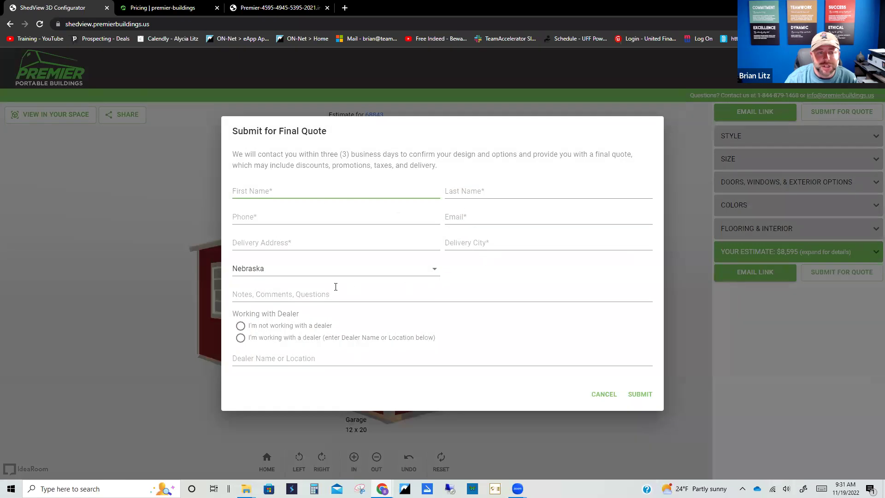
{"action": "left_click", "coordinate": [299, 294]}
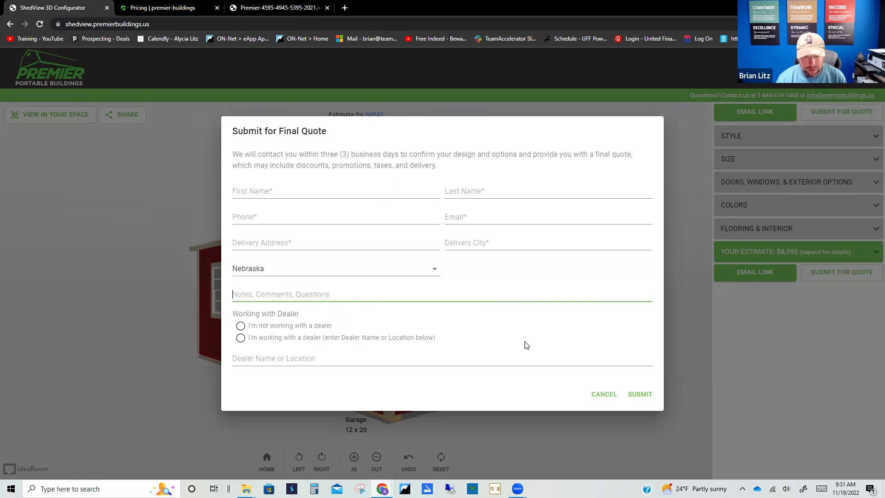
{"action": "type", "text": "Would like to"}
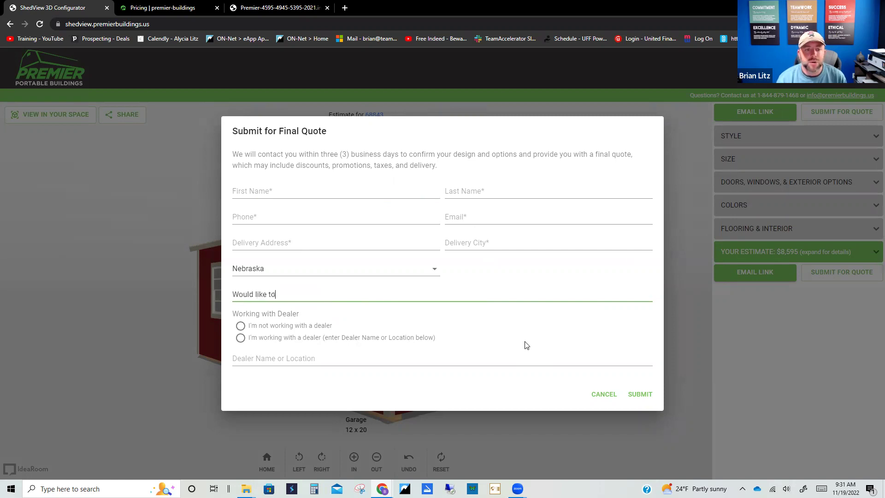
{"action": "type", "text": " know discounted price"}
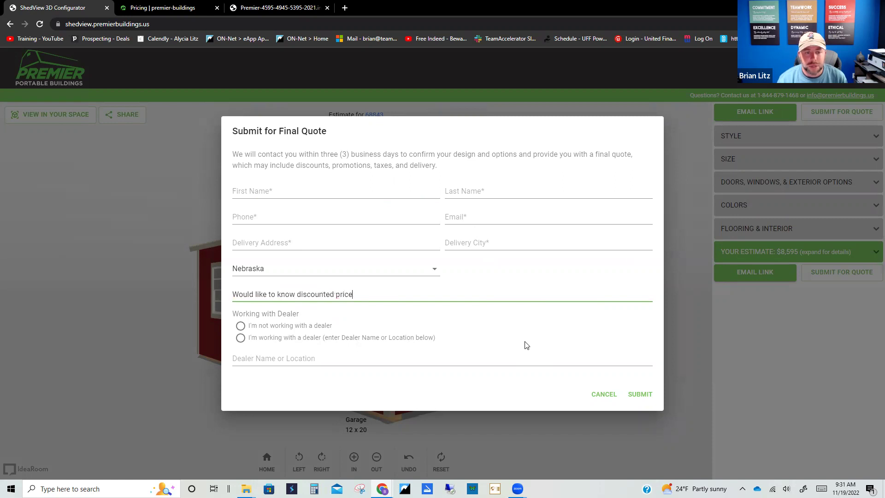
{"action": "left_click", "coordinate": [241, 339]}
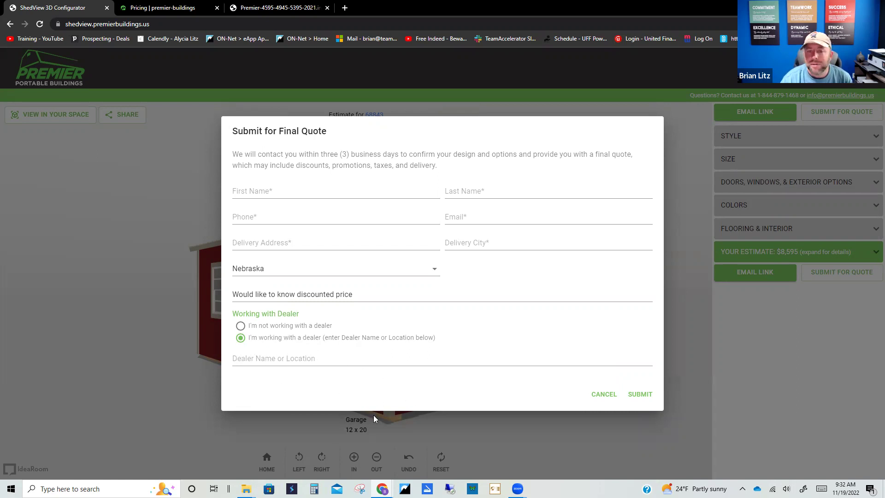
{"action": "left_click", "coordinate": [603, 396]}
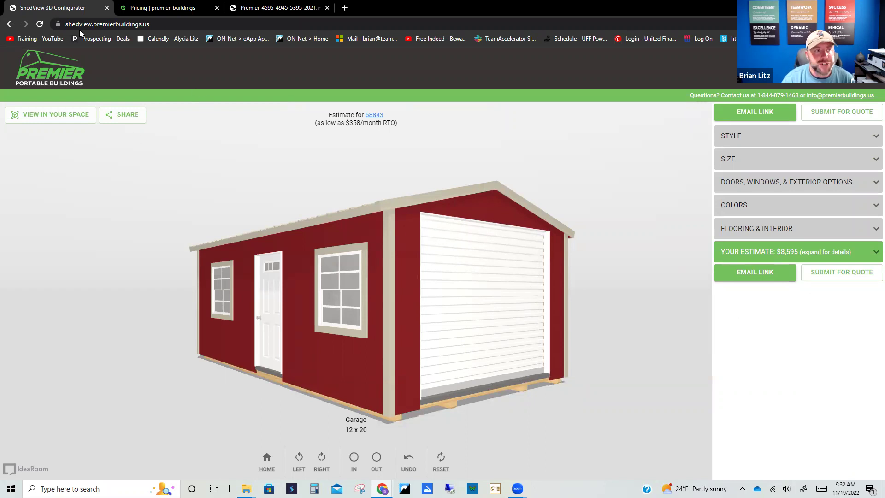
Step: Go back two pages to the Premier Buildings Hampton Nebraska Location page
{"action": "left_click", "coordinate": [9, 24]}
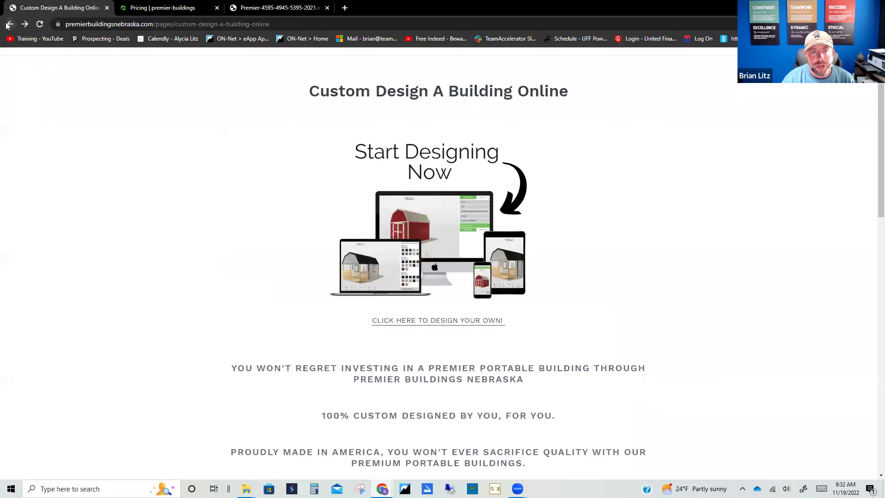
{"action": "left_click", "coordinate": [8, 24]}
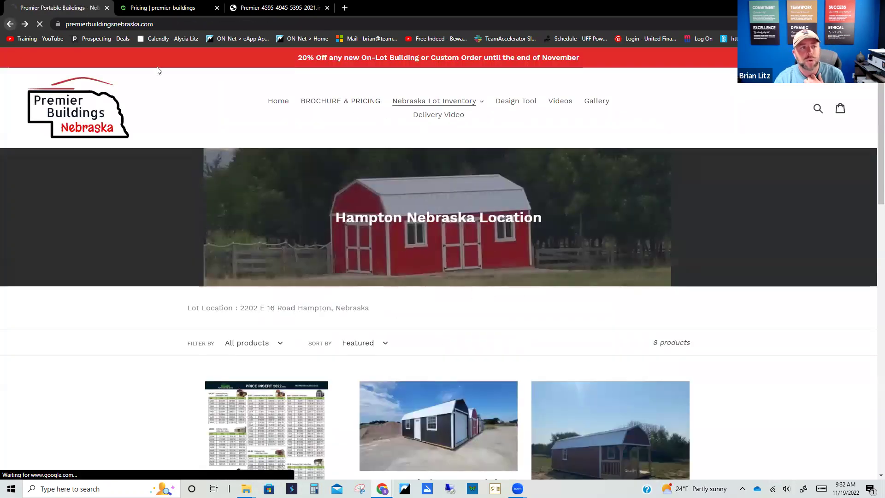